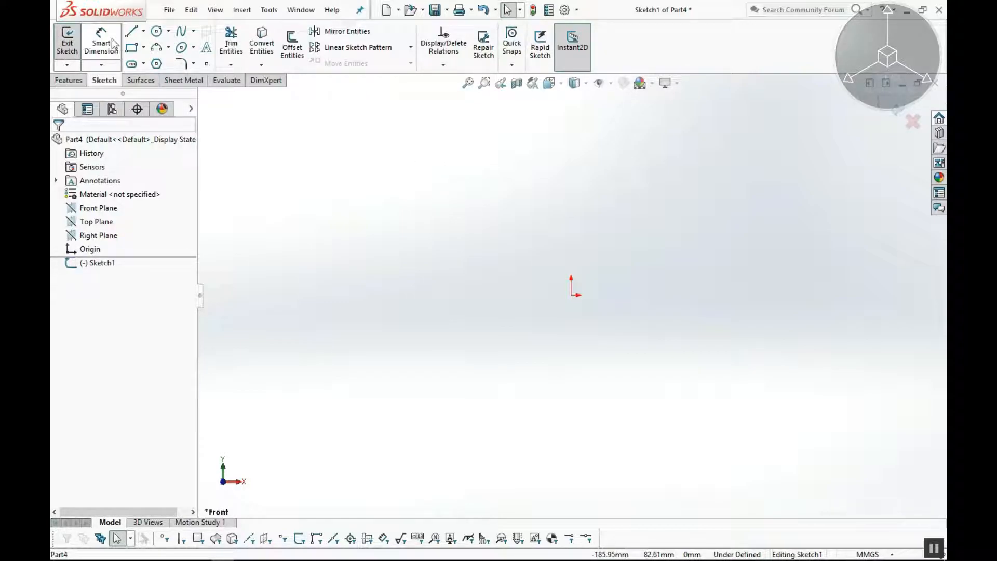
Sketch a vertical line upward from the origin on the Front Plane as the profile's straight side
left_click(130, 32)
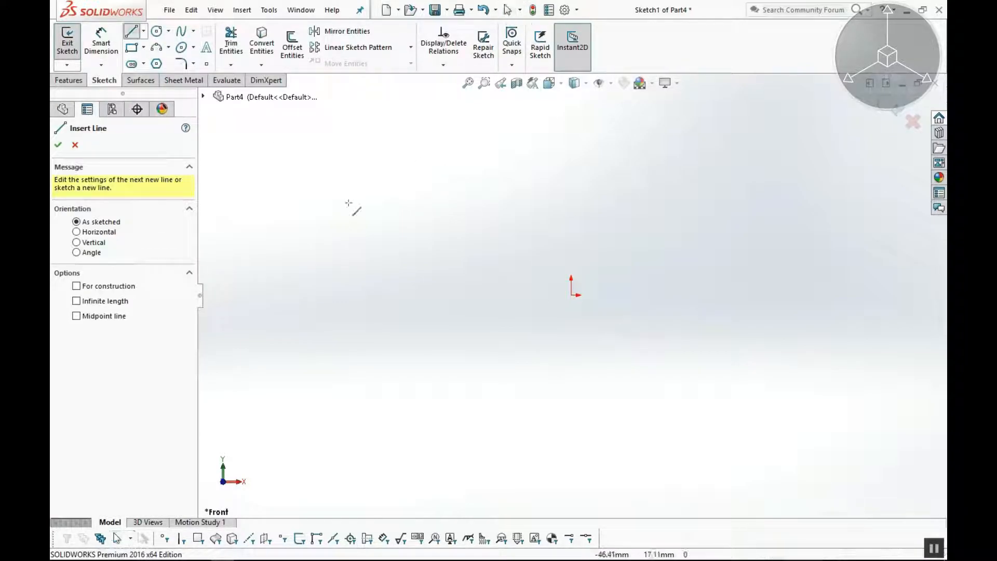
left_click(571, 276)
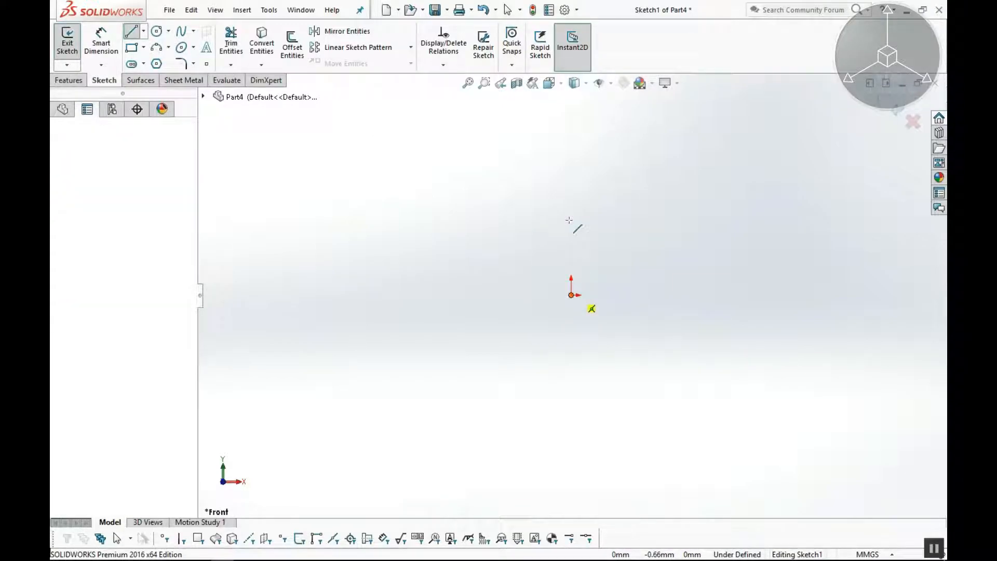
left_click(571, 162)
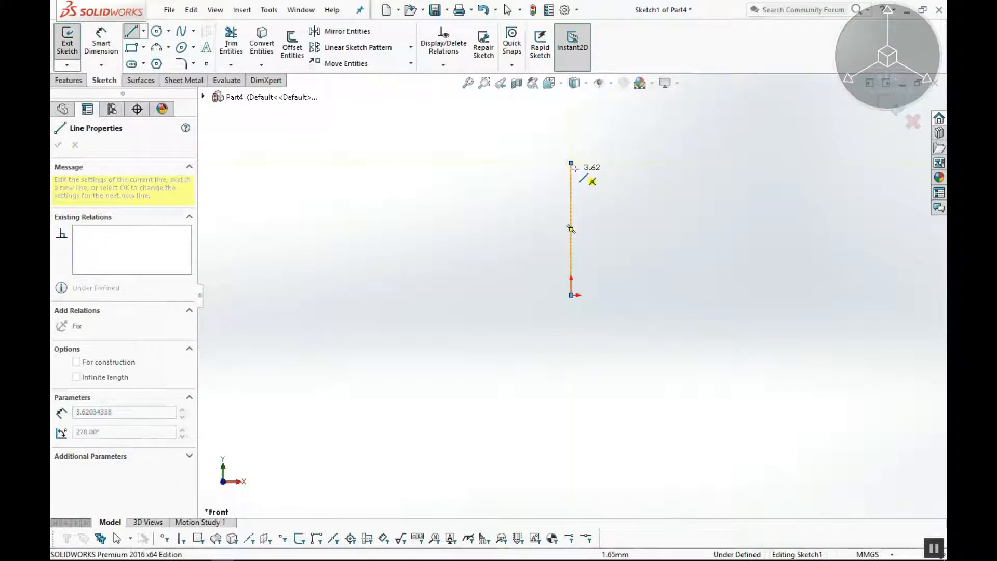
key("Escape")
key("Escape")
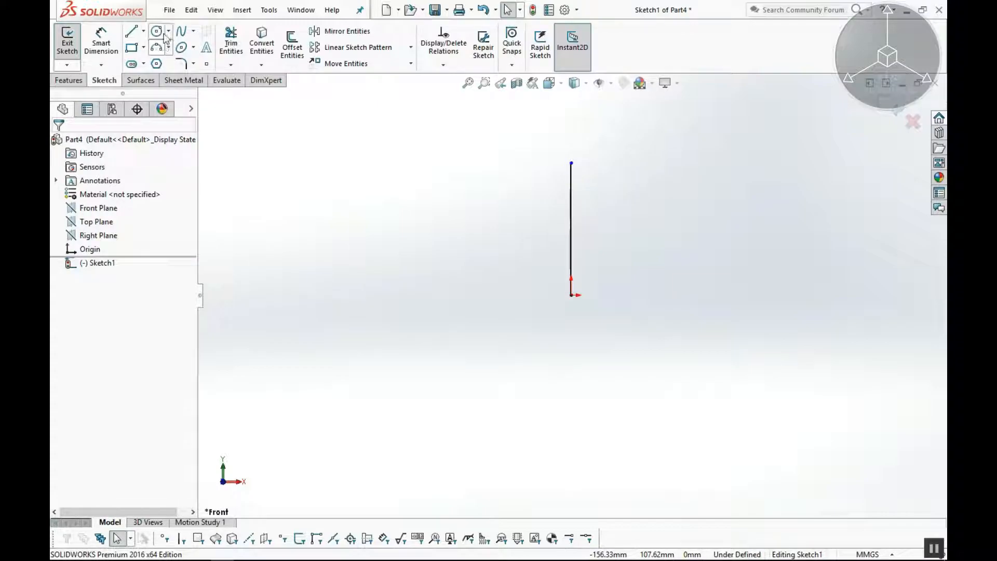
Draw a bell-shaped spline from the vertical line's upper end through four intermediate points, ending level with the origin about 47.7 mm away
left_click(180, 33)
left_click(571, 162)
left_click(602, 176)
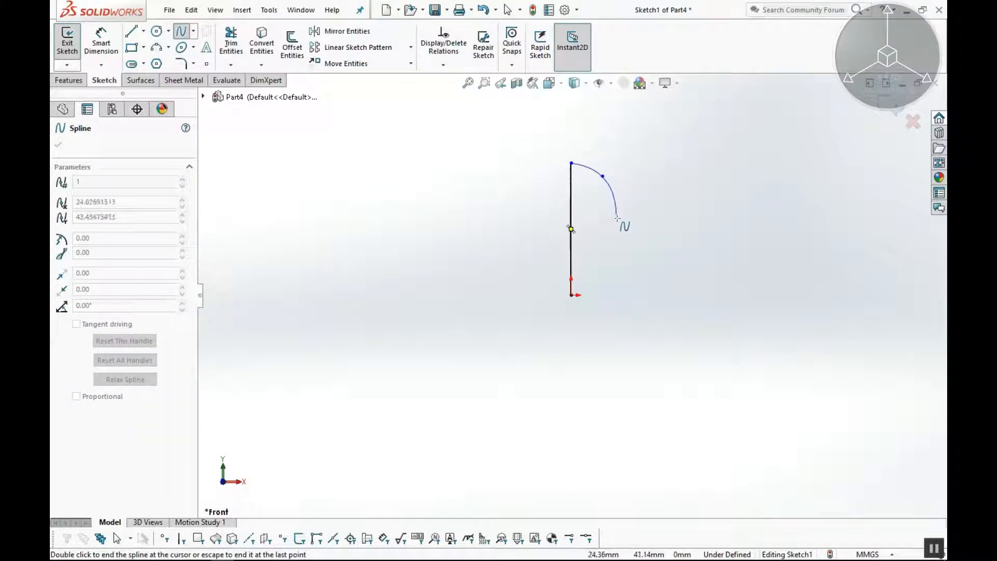
left_click(619, 224)
left_click(626, 257)
left_click(657, 282)
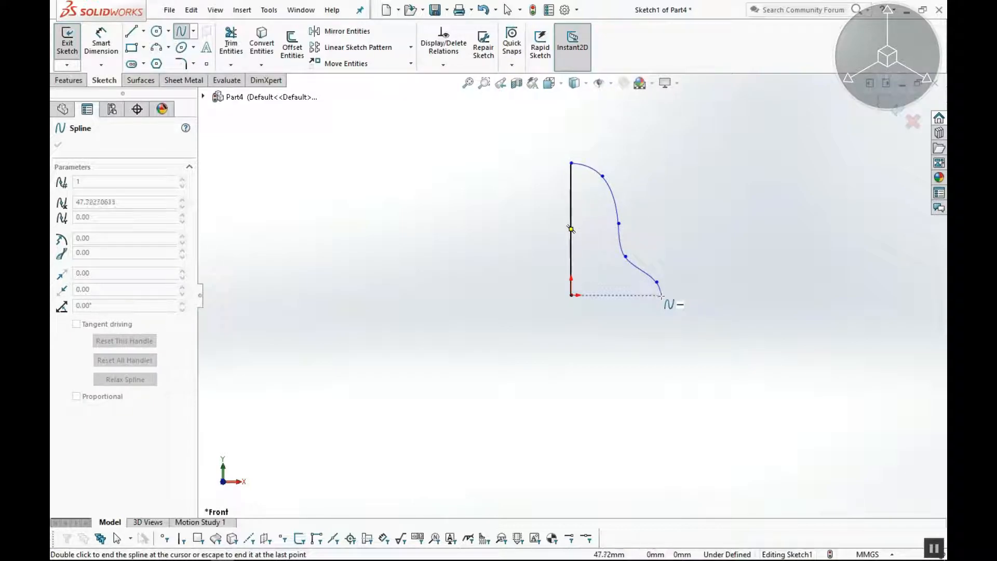
double_click(661, 295)
key("Escape")
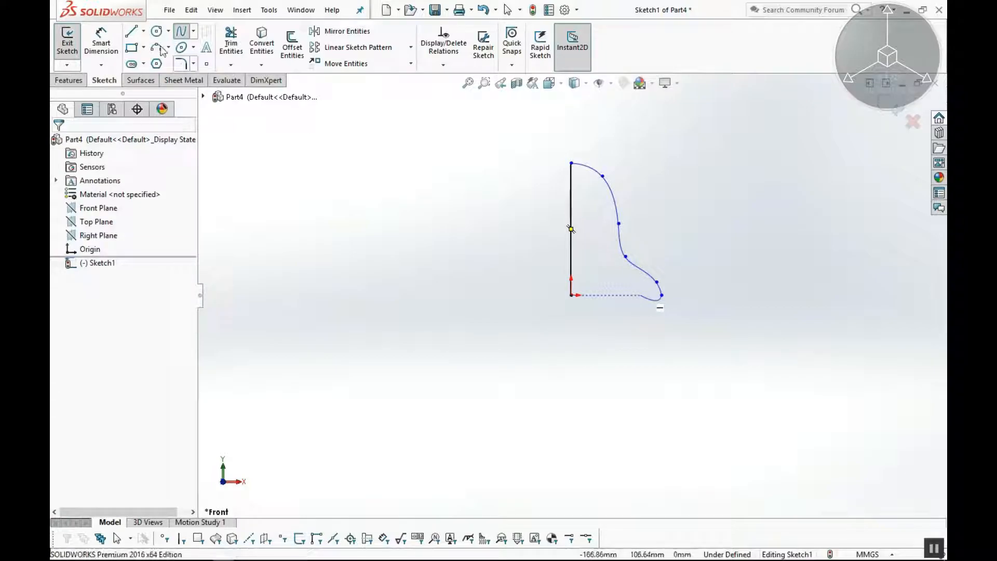
Close the profile with a horizontal line about 47.7 mm long from the spline's lower end to the origin
left_click(132, 32)
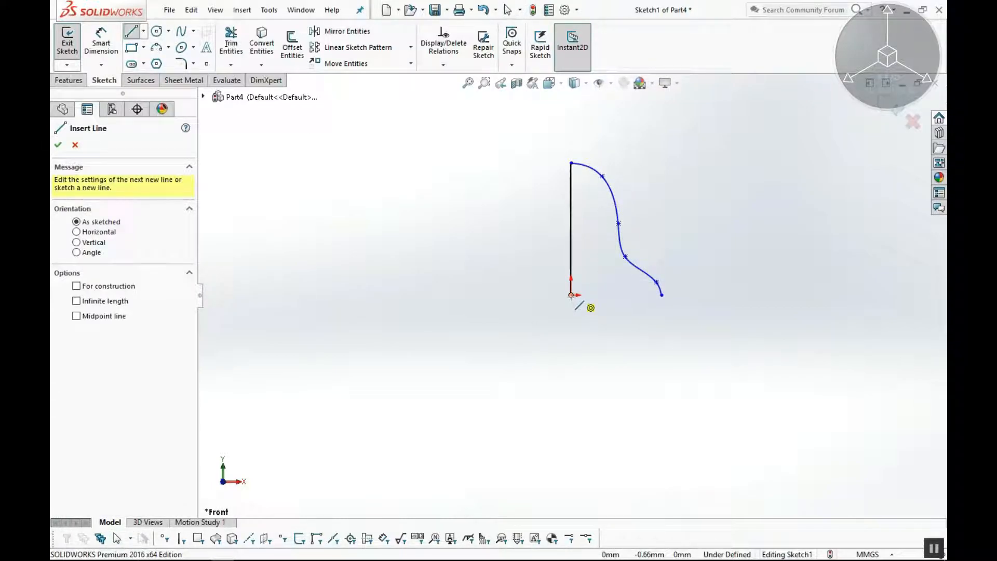
left_click(662, 295)
left_click(571, 295)
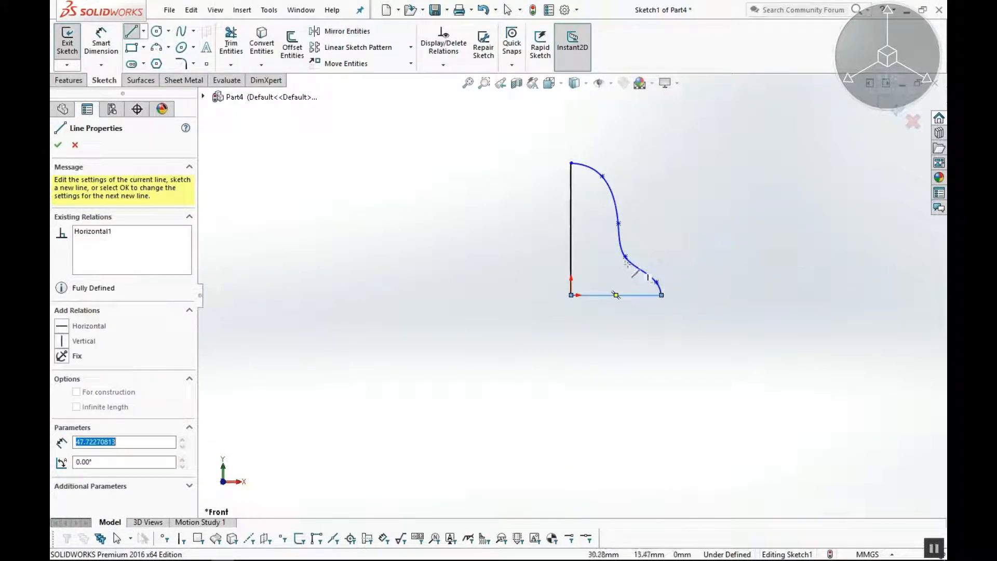
left_click(626, 256)
left_click(614, 245)
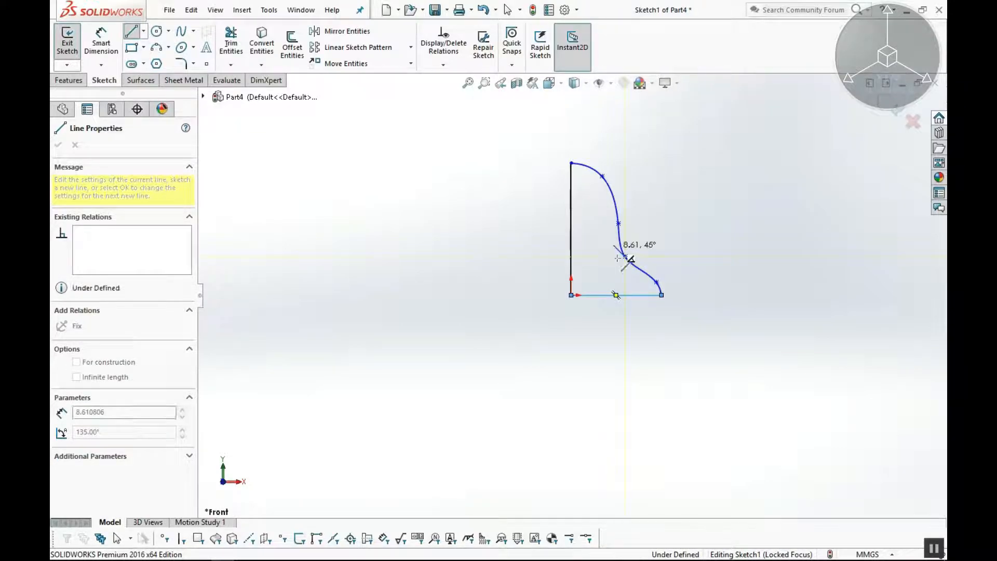
key("Escape")
key("Escape")
left_click(618, 249)
key("Delete")
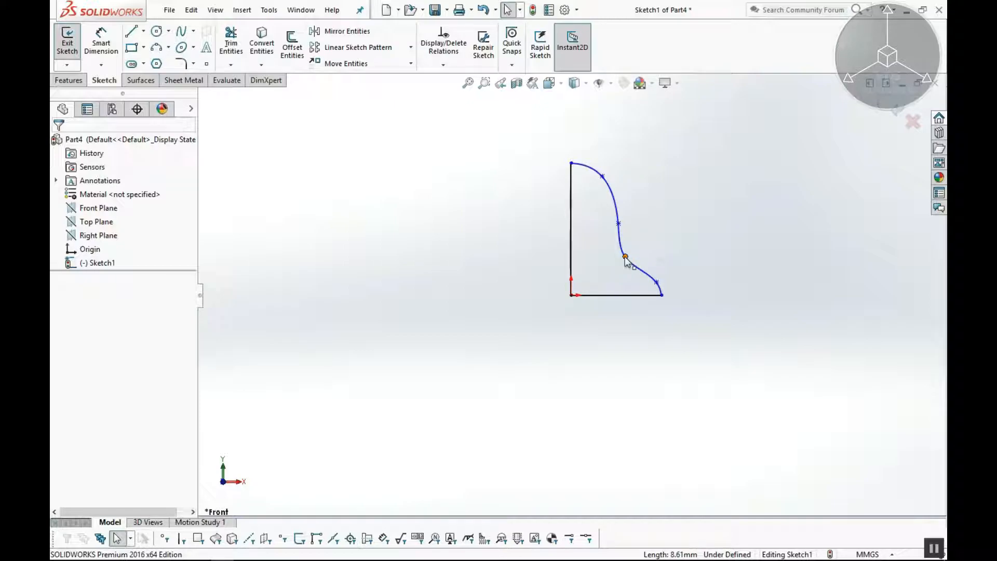
left_click(623, 252)
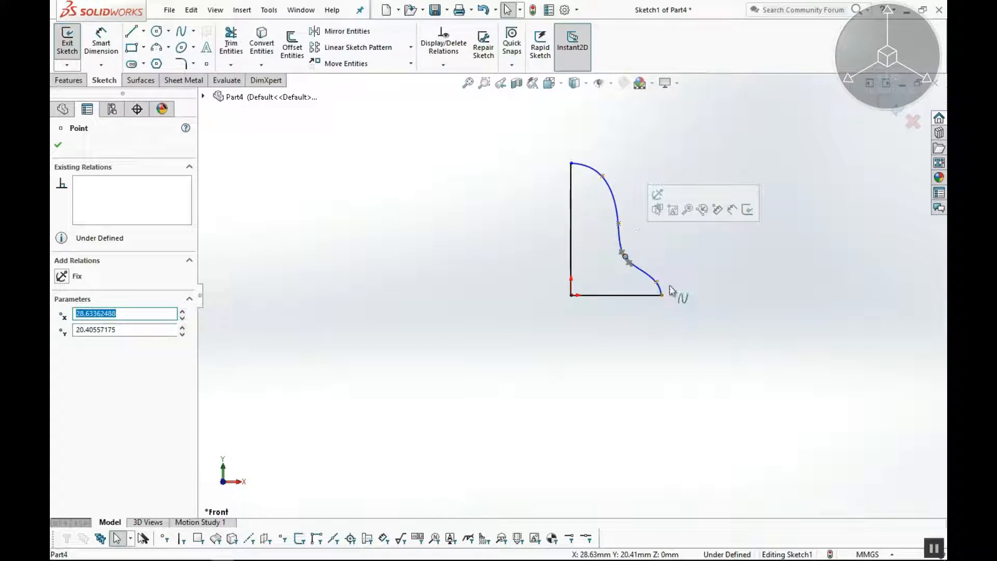
left_click(743, 300)
Finish the sketch and use its vertical line as the axis of the revolve
left_click(897, 106)
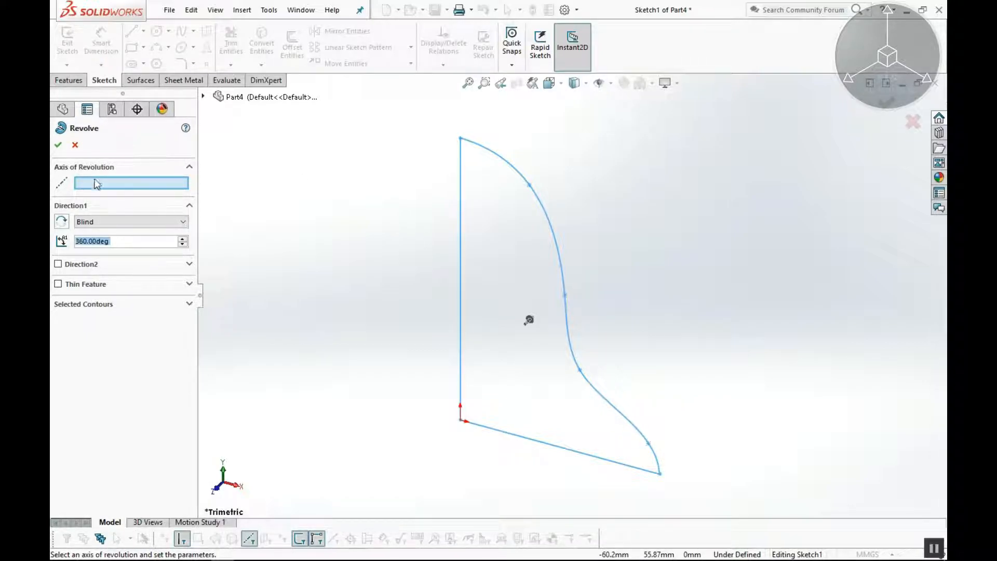
left_click(460, 223)
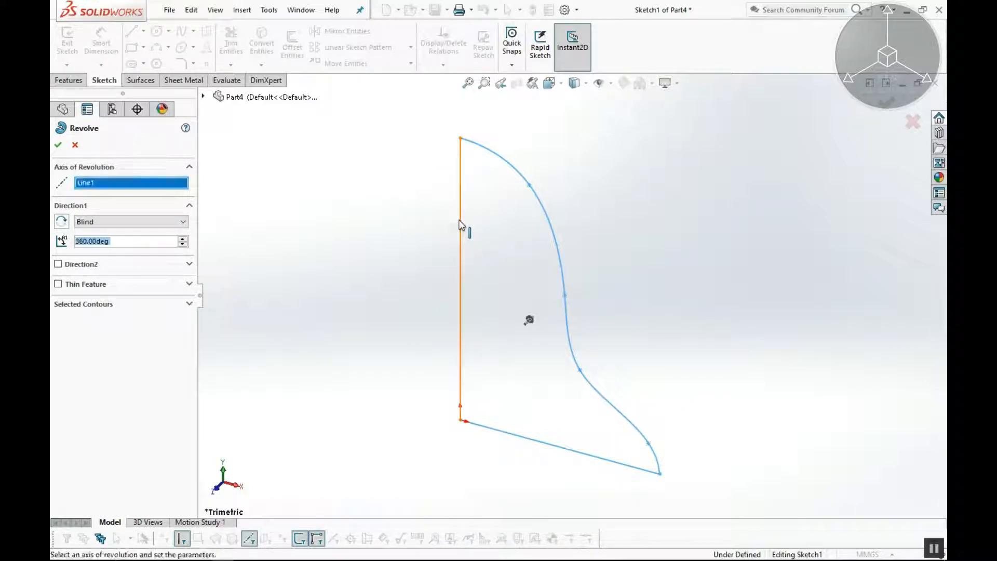
middle_click_drag(546, 271, 512, 270)
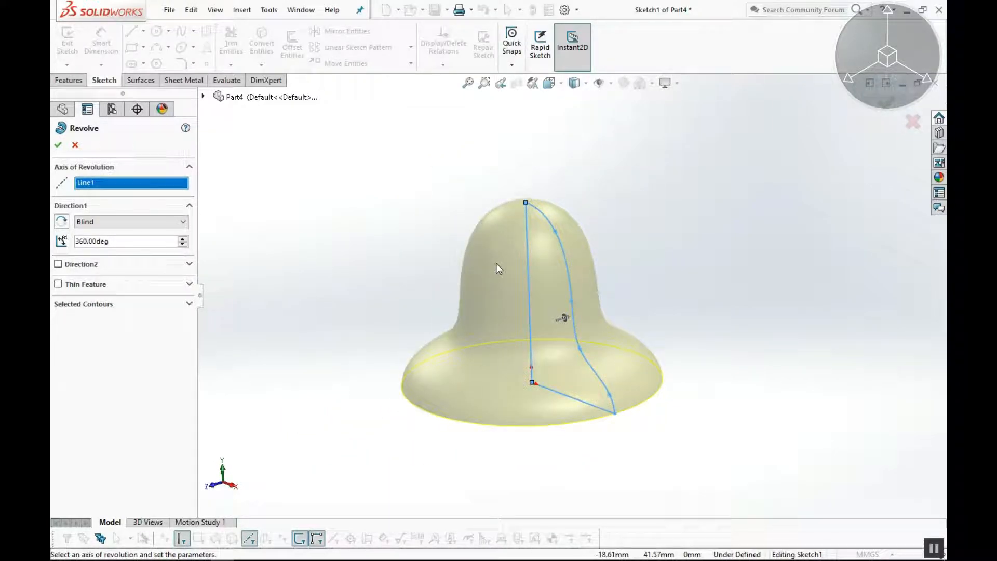
Set the revolve's Direction 1 angle to 180 degrees
left_click_drag(109, 241, 52, 240)
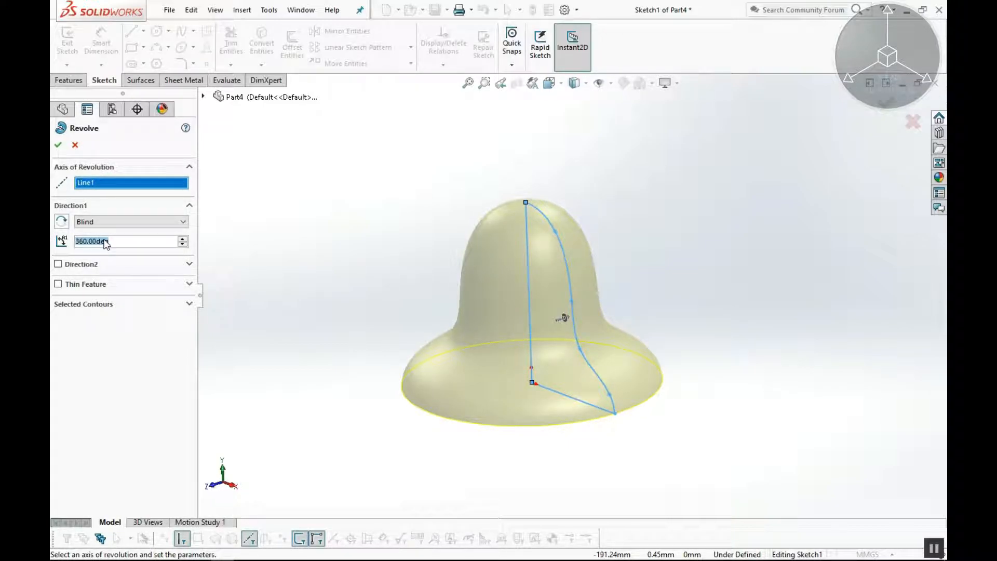
type("180")
key("Return")
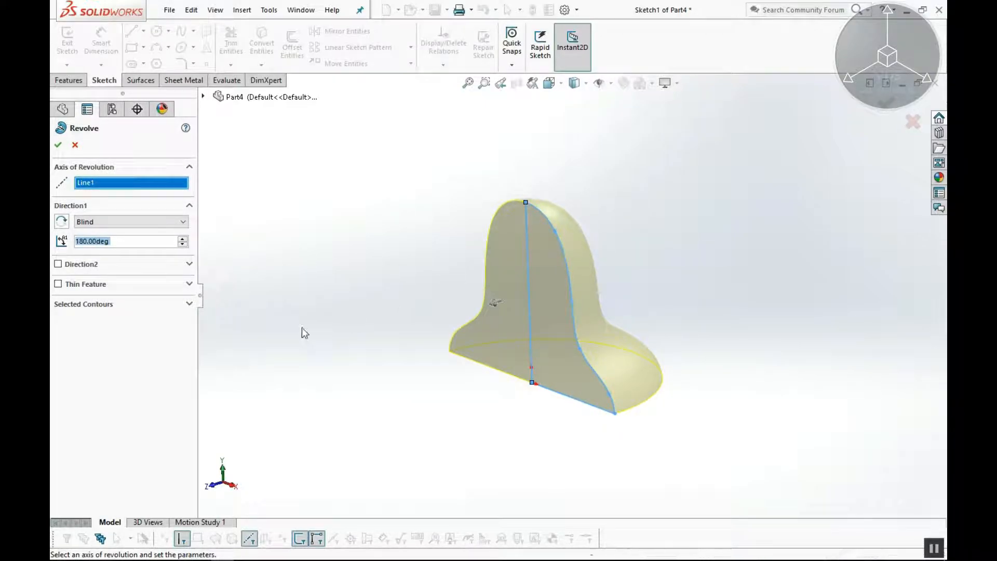
left_click(323, 311)
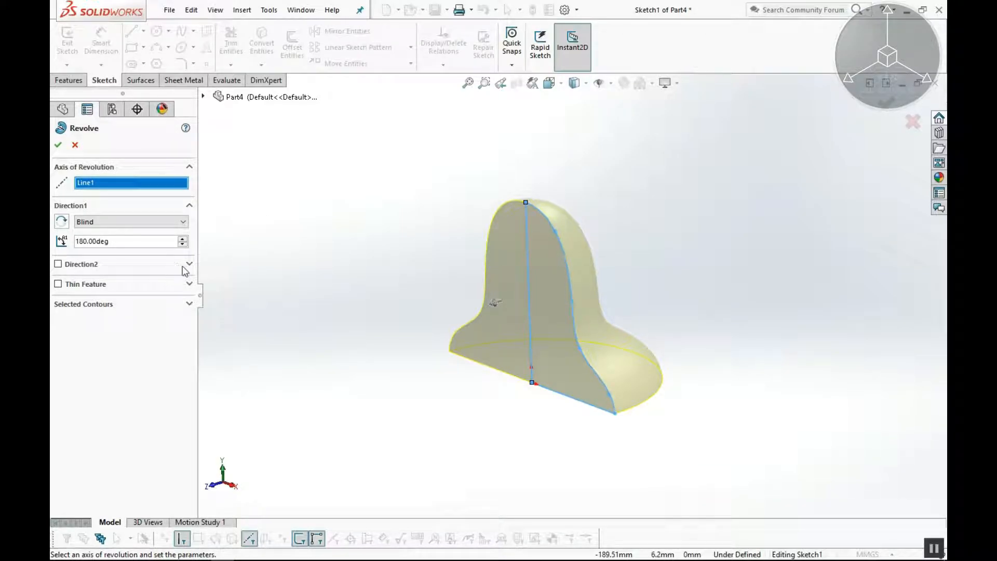
Enable Direction 2 of the revolve as Blind with an angle of 90 degrees
left_click(58, 264)
left_click_drag(112, 302, 51, 303)
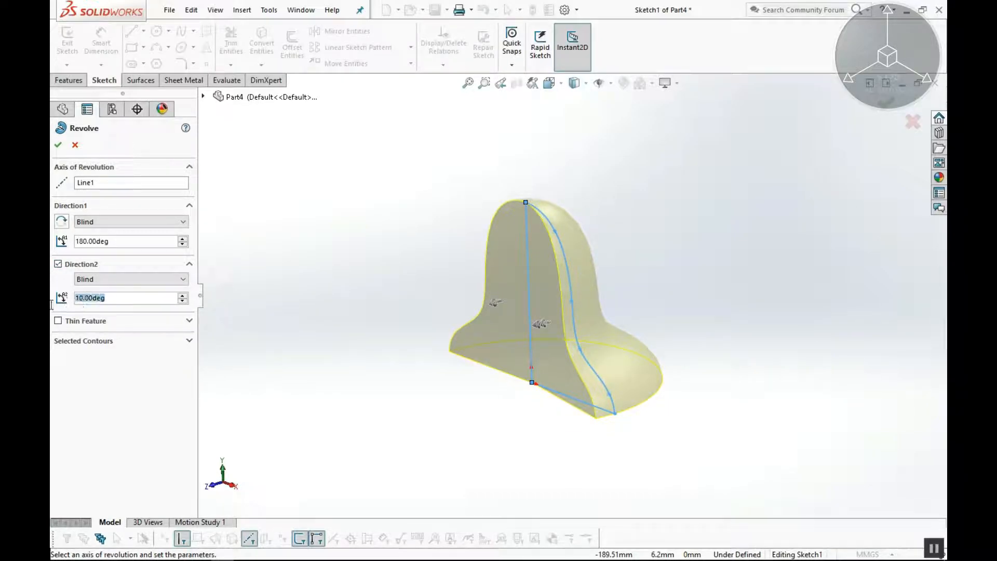
type("90")
key("Return")
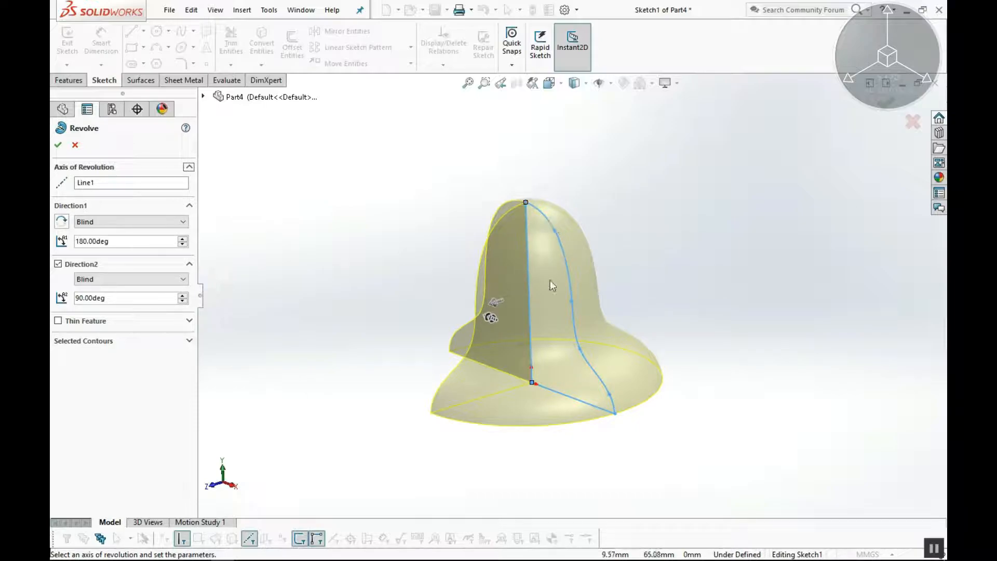
middle_click_drag(535, 334, 468, 343)
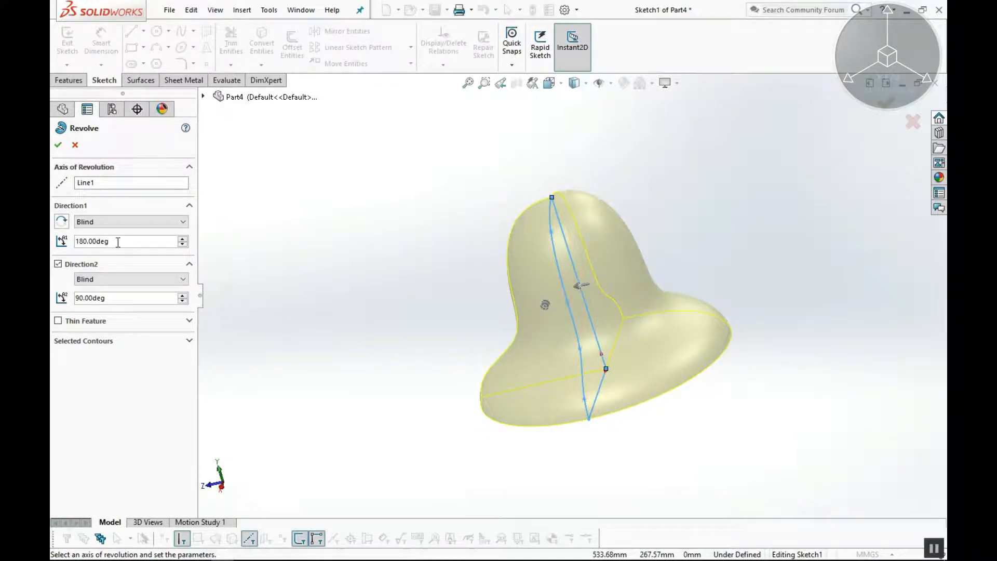
Set the revolve's Direction 1 angle to 90 degrees and check the half-bell preview from several sides
type("90")
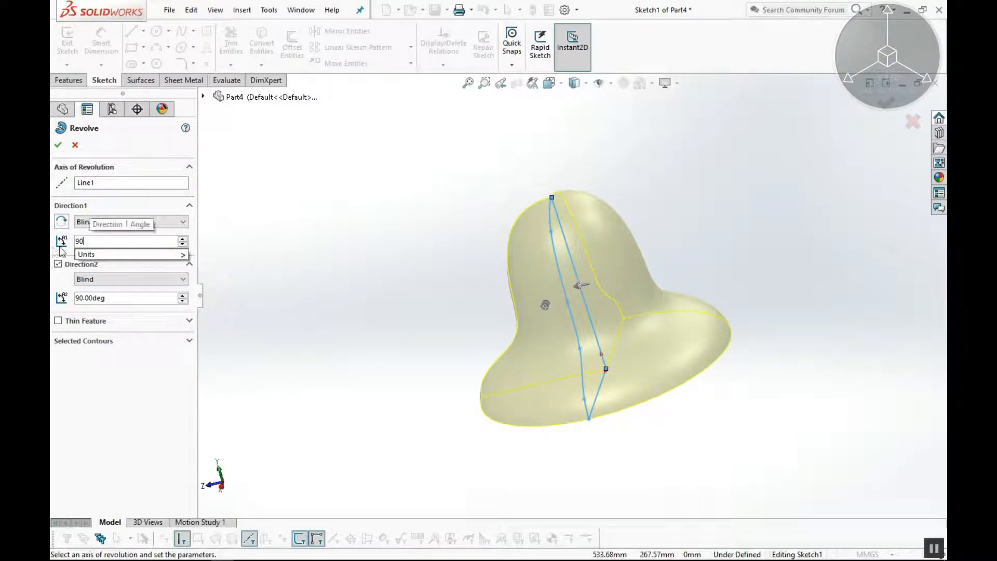
key("Return")
middle_click_drag(494, 169, 547, 255)
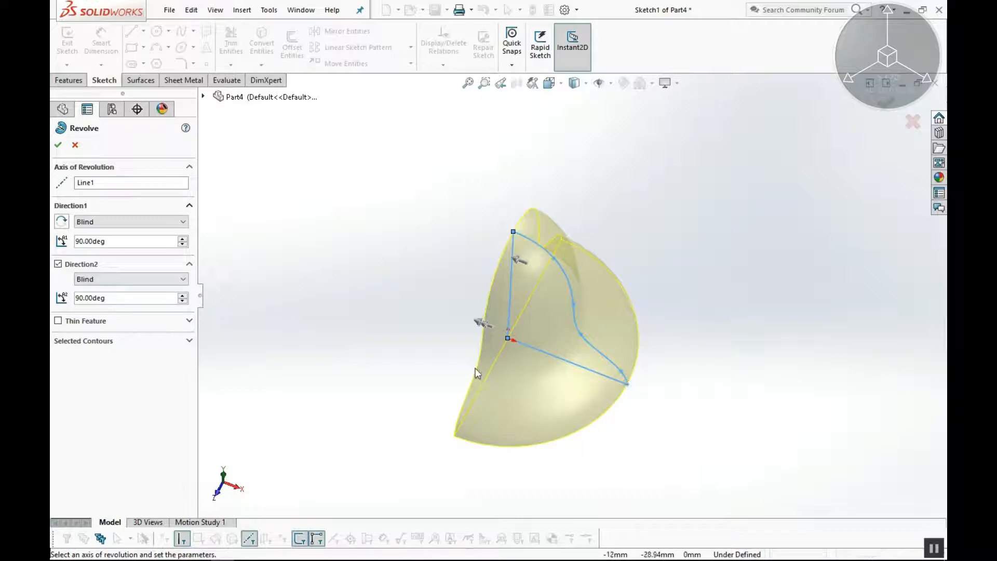
middle_click_drag(674, 419, 426, 312)
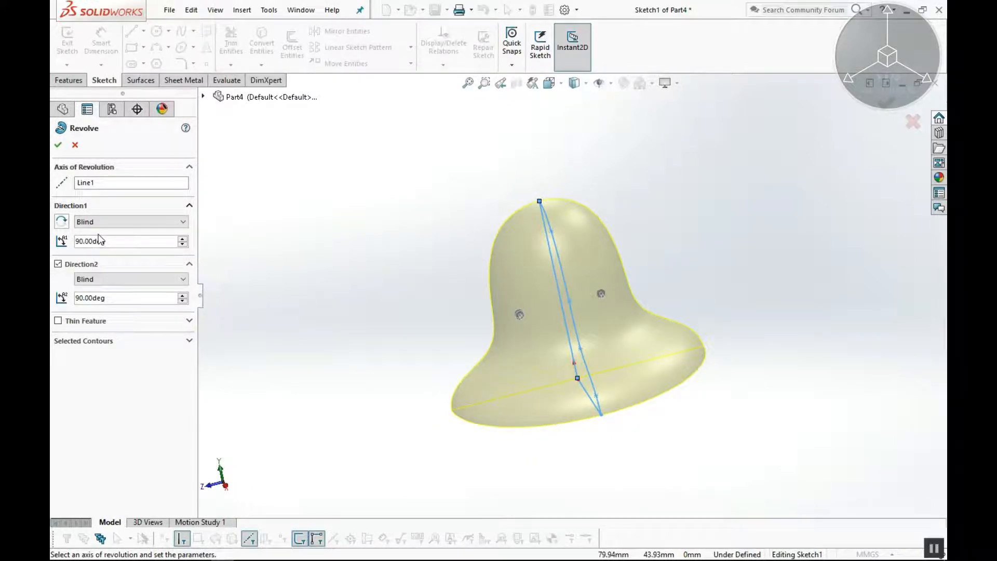
mouse_move(443, 307)
middle_mouse_down()
mouse_move(475, 286)
mouse_move(520, 283)
middle_mouse_up()
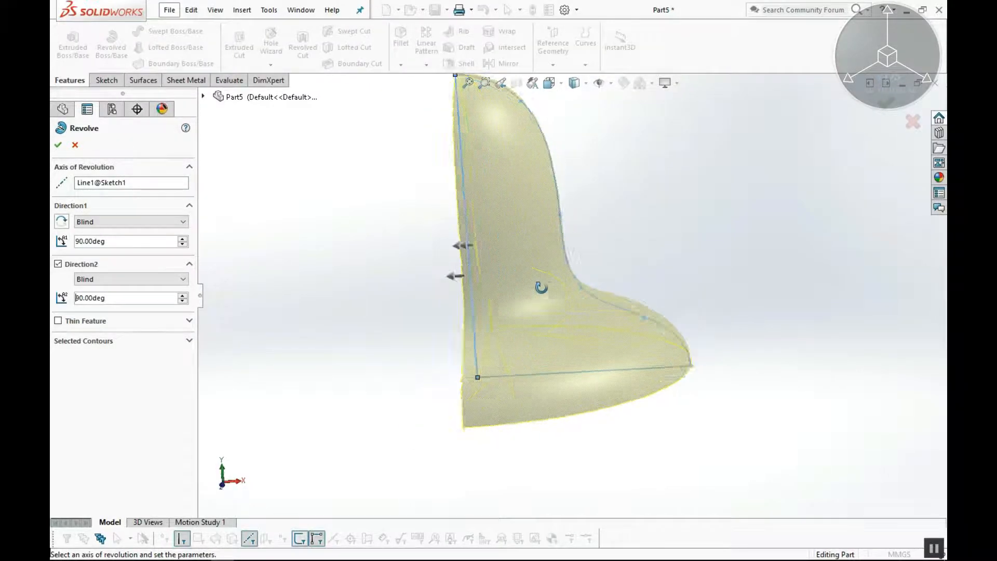
mouse_move(541, 287)
middle_mouse_down()
mouse_move(590, 294)
mouse_move(572, 318)
middle_mouse_up()
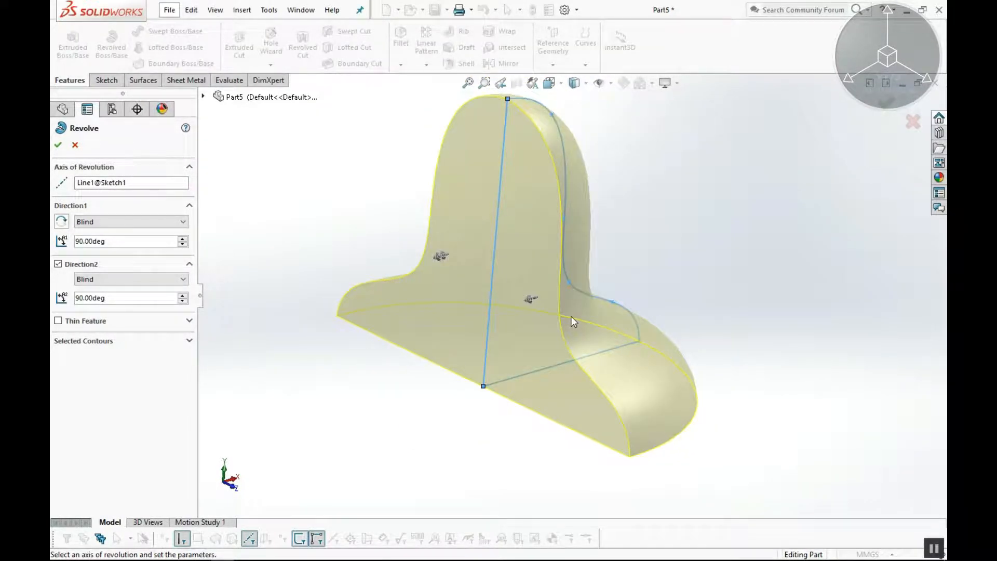
Try the revolve as a one-direction thin feature 1 mm thick with its wall direction reversed, and turn the thin option off again
left_click(59, 321)
left_click(62, 336)
type("1")
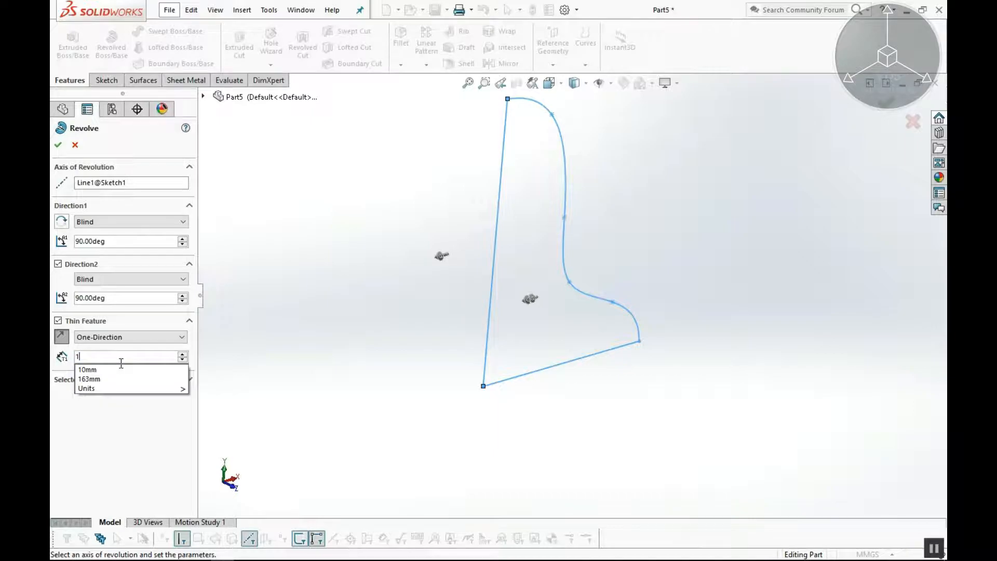
key("Return")
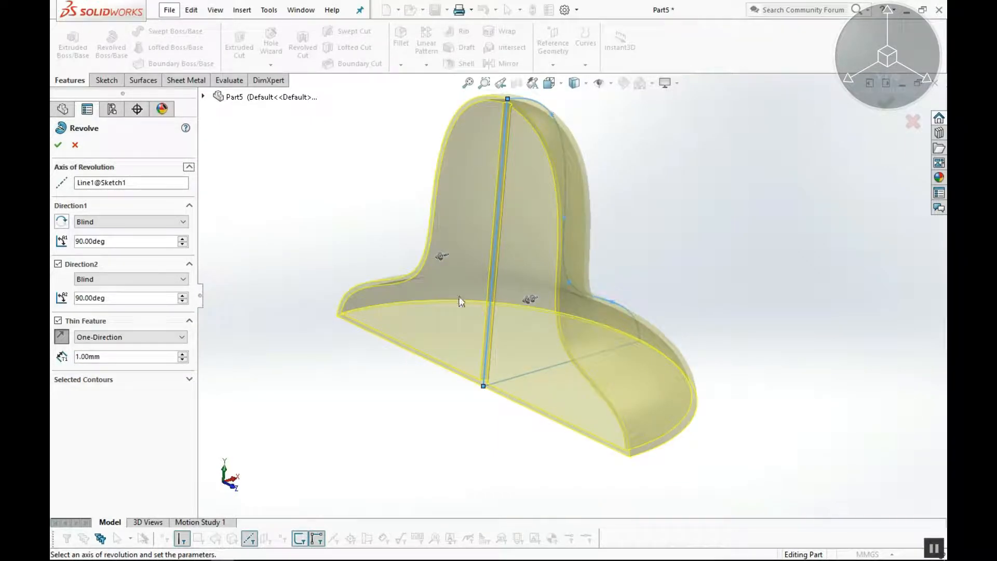
left_click(63, 339)
left_click(62, 338)
scroll(420, 411, "up", 3)
middle_click_drag(419, 412, 501, 417)
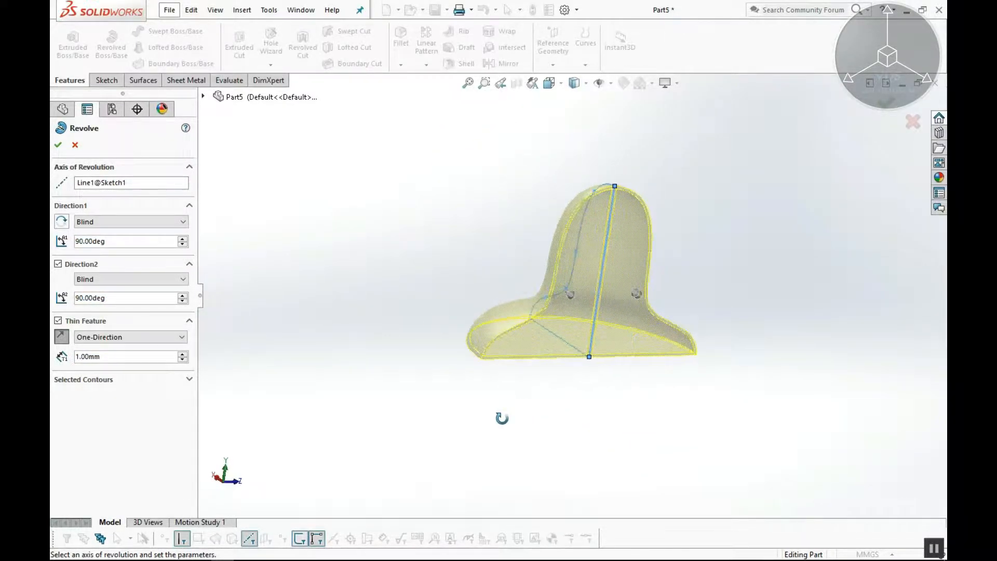
left_click(58, 321)
Create the solid half-bell revolve with the current settings
middle_click_drag(251, 345, 239, 291)
left_click(59, 145)
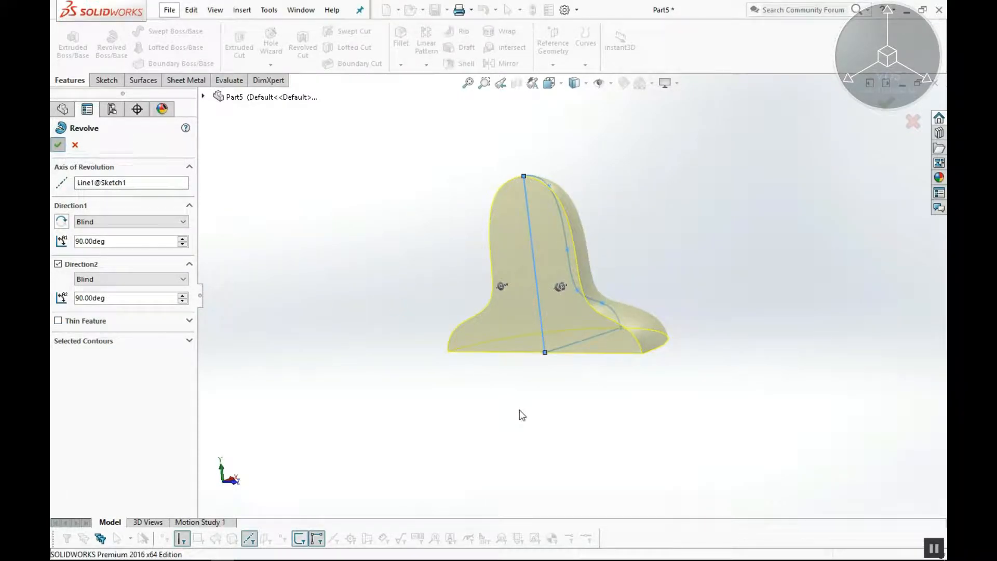
left_click(628, 260)
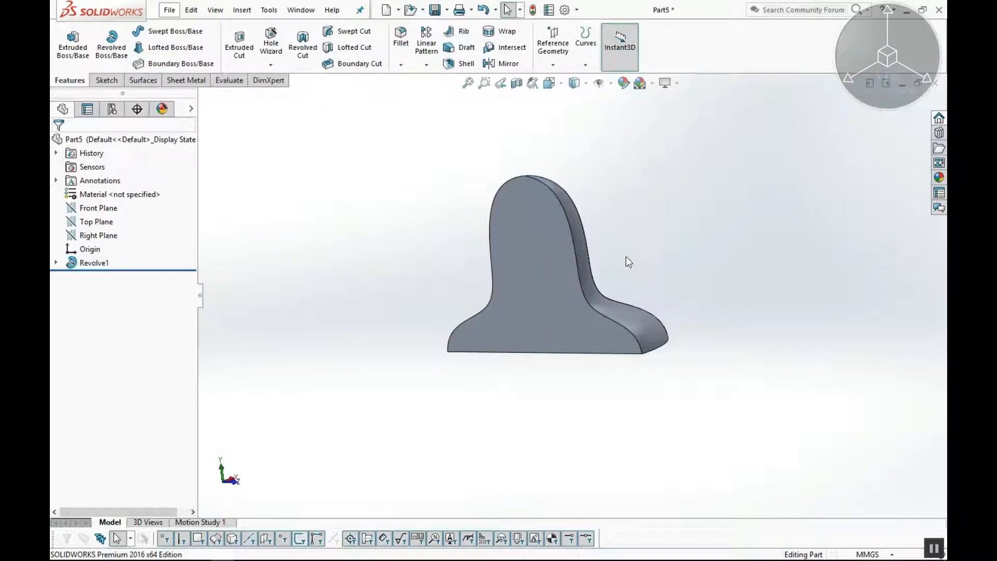
scroll(623, 262, "down", 2)
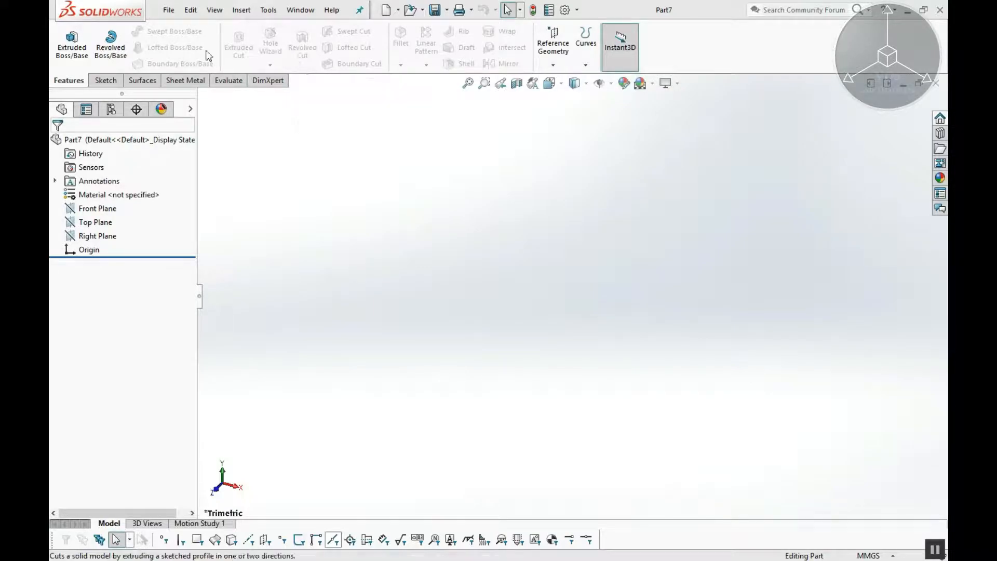
Sketch a center rectangle about 137 by 113 mm, centred on the origin, on the Top Plane and finish the sketch
left_click(100, 81)
left_click(63, 43)
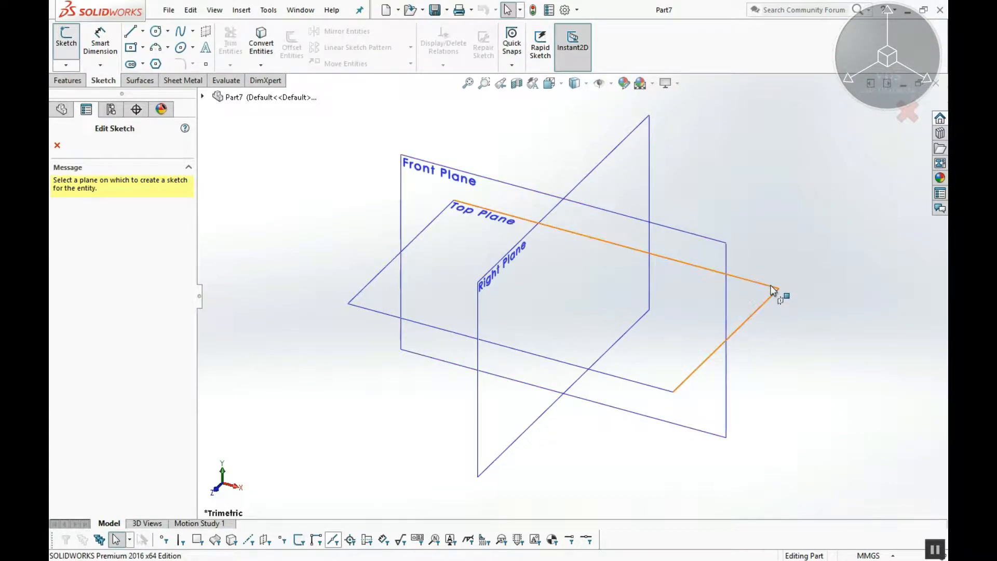
left_click(768, 289)
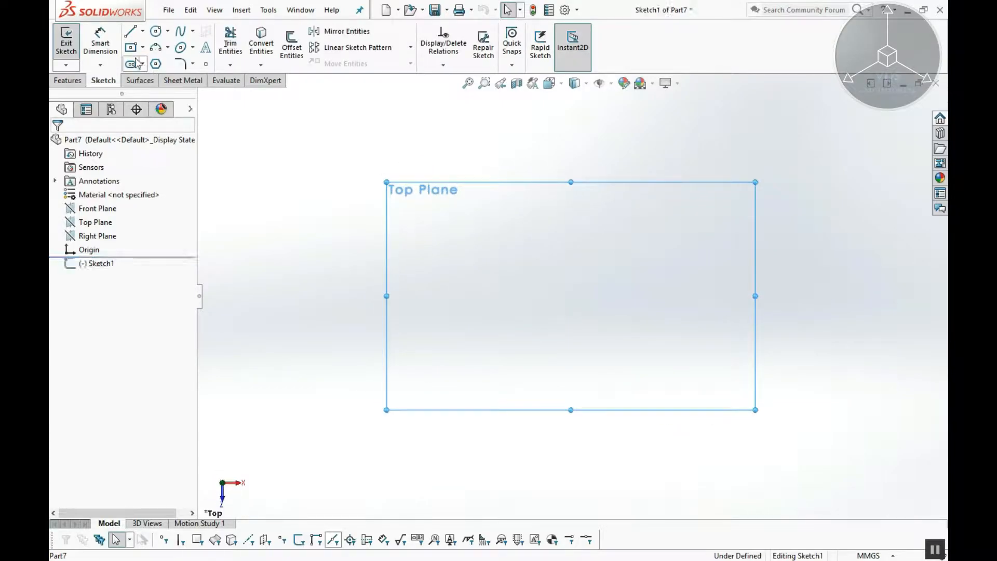
left_click(572, 295)
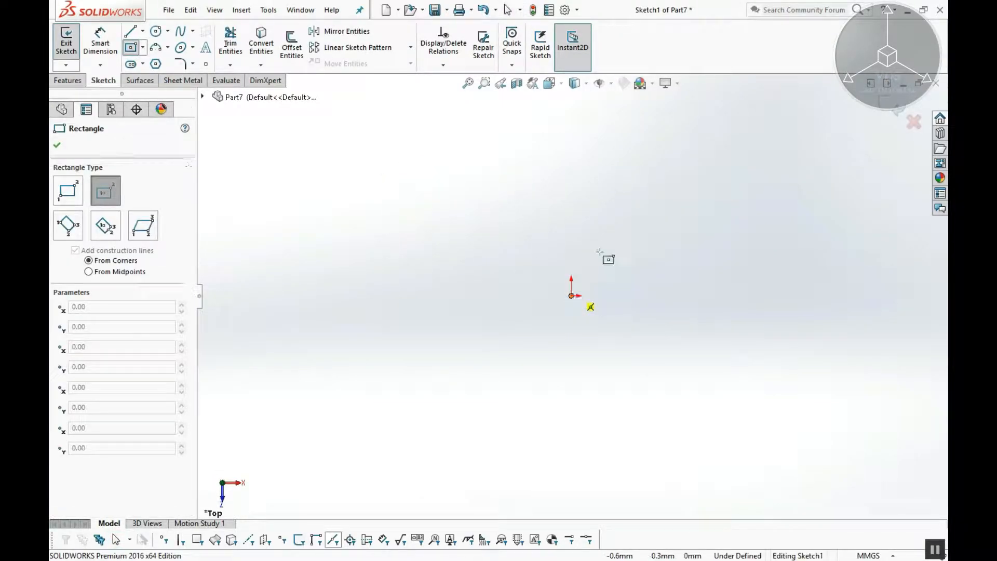
left_click(713, 178)
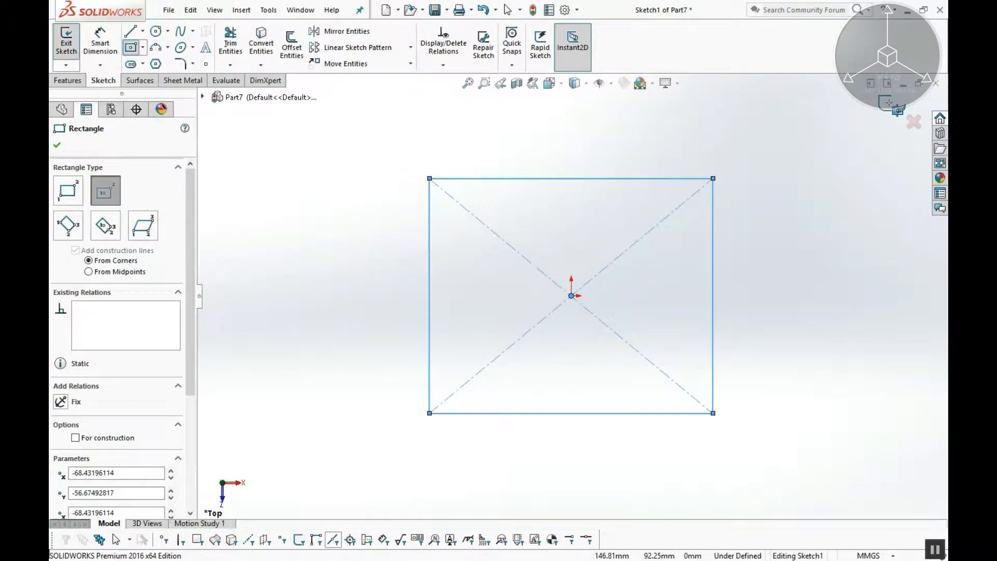
left_click(66, 39)
Extrude the rectangle upward from the sketch plane as a blind solid block
left_click(68, 80)
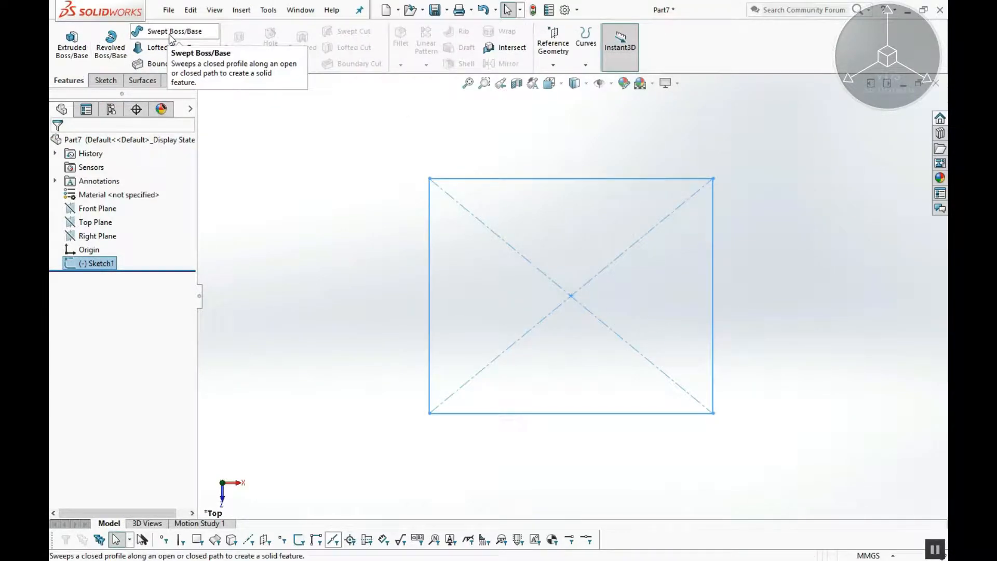
left_click(72, 45)
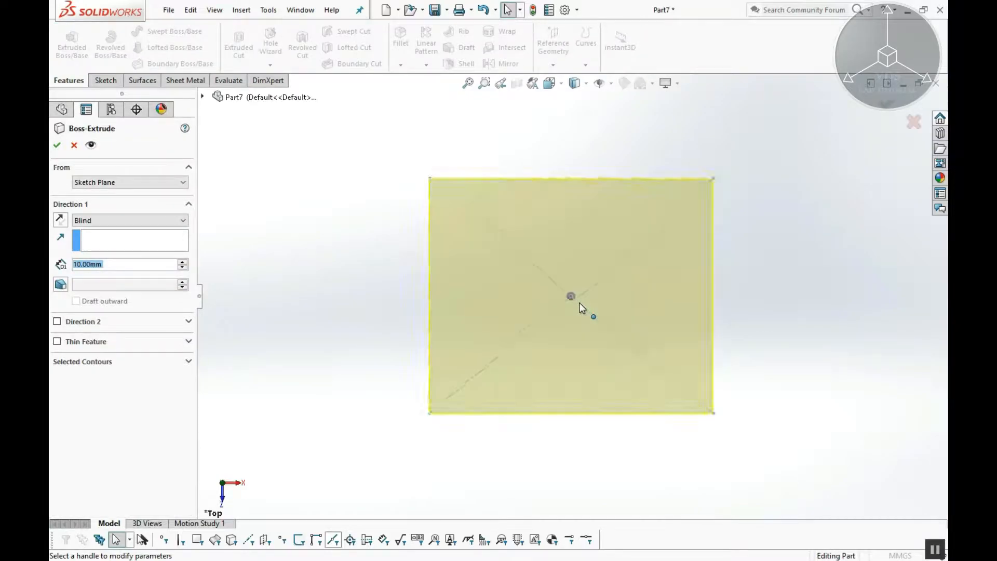
left_click_drag(574, 263, 571, 99)
left_click(57, 146)
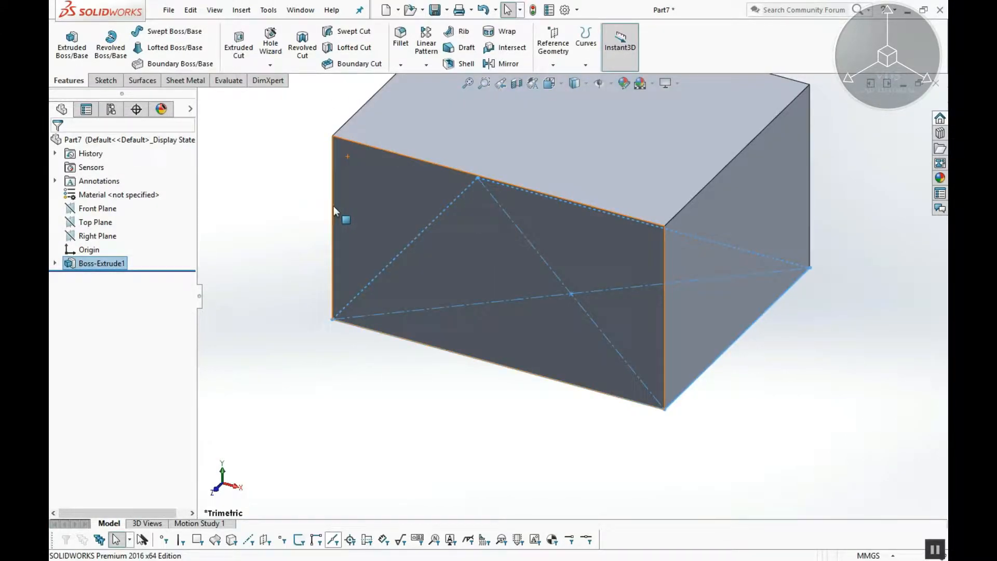
key("f")
Start a Revolved Cut on the block's side face and sketch a vertical line down from the midpoint of its upper edge
left_click(301, 49)
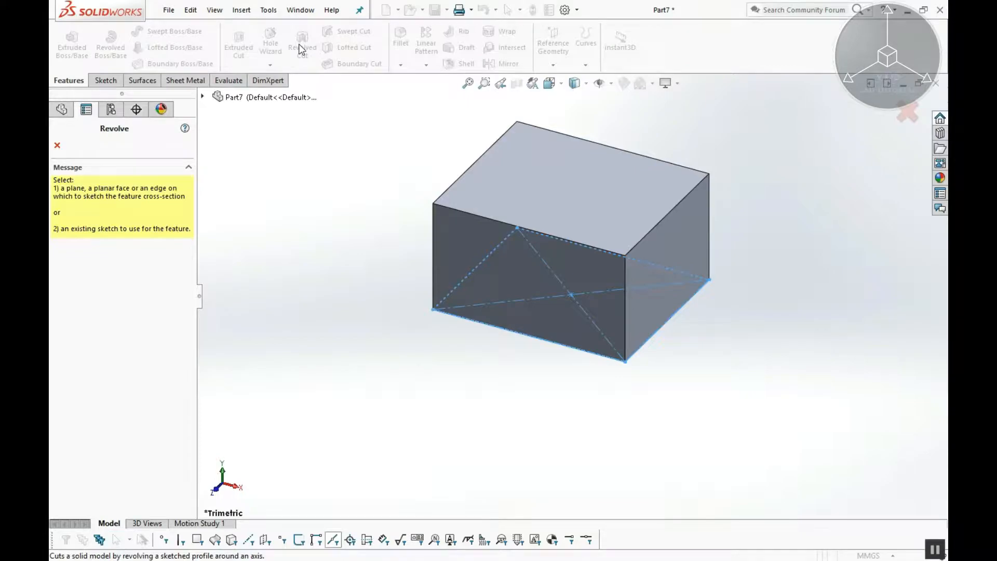
left_click(675, 236)
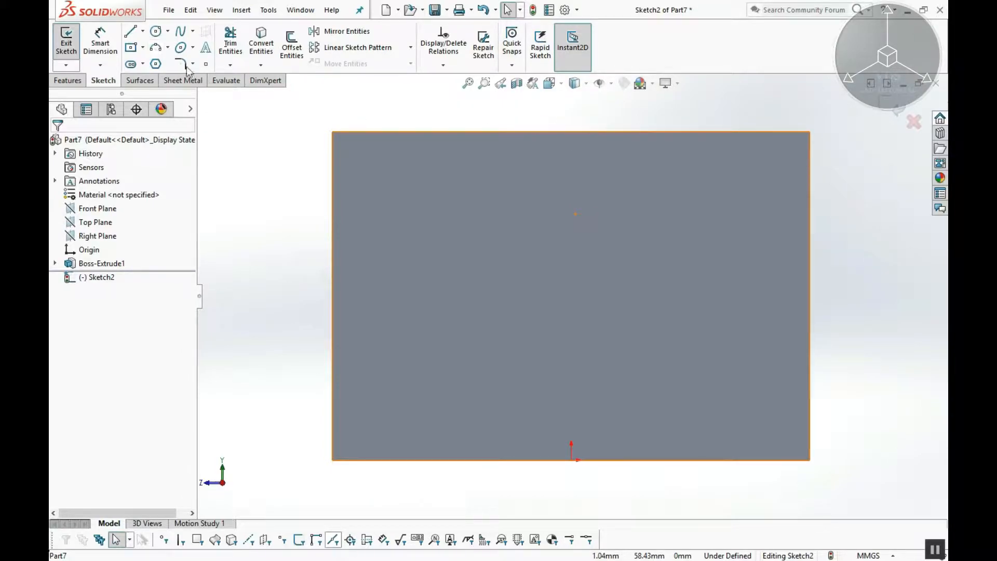
left_click(130, 31)
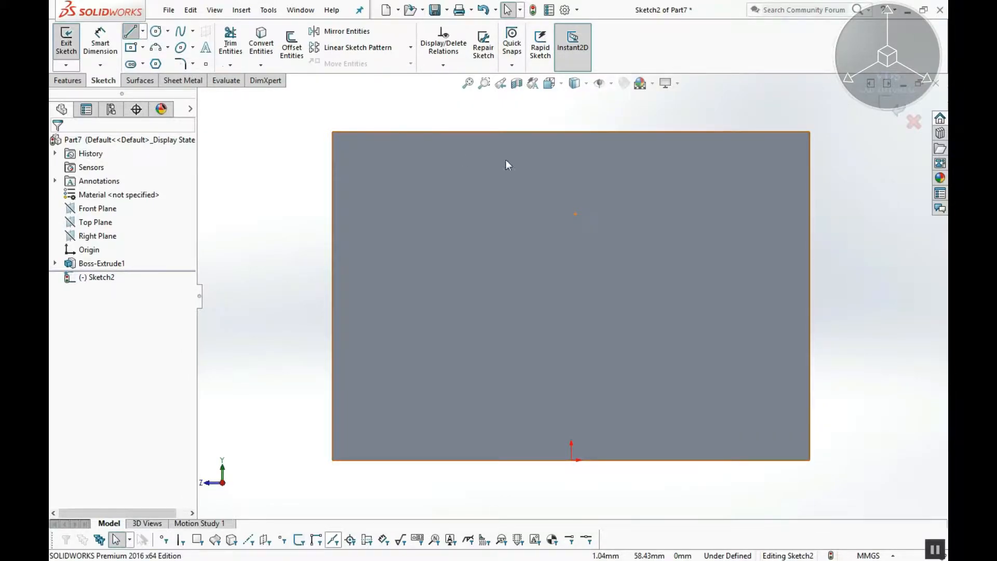
left_click(572, 132)
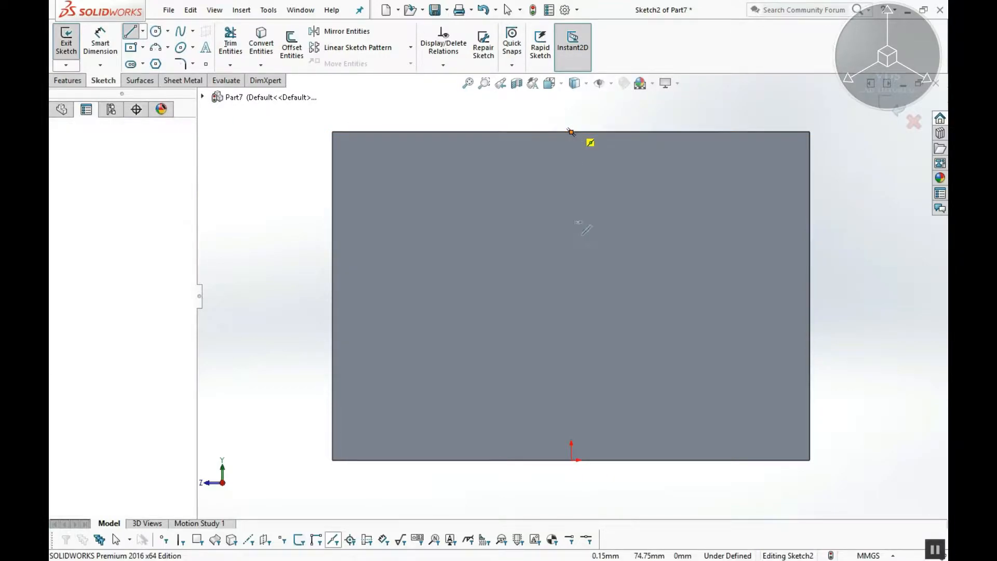
left_click(572, 274)
key("Escape")
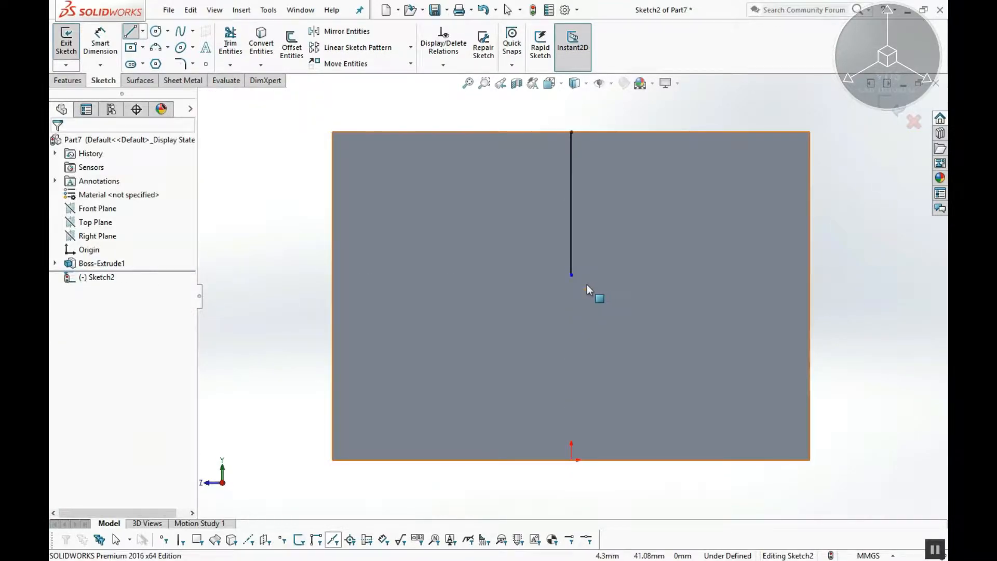
Close the cut profile with two three-point arcs, about 11 mm radius below and 10 mm above, and finish the sketch
key("a")
left_click(571, 275)
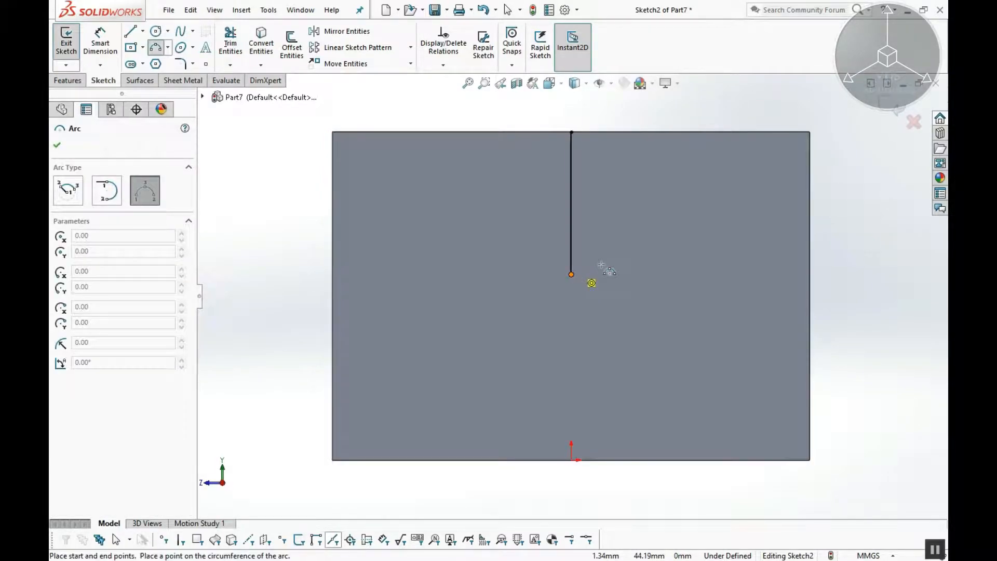
left_click(619, 196)
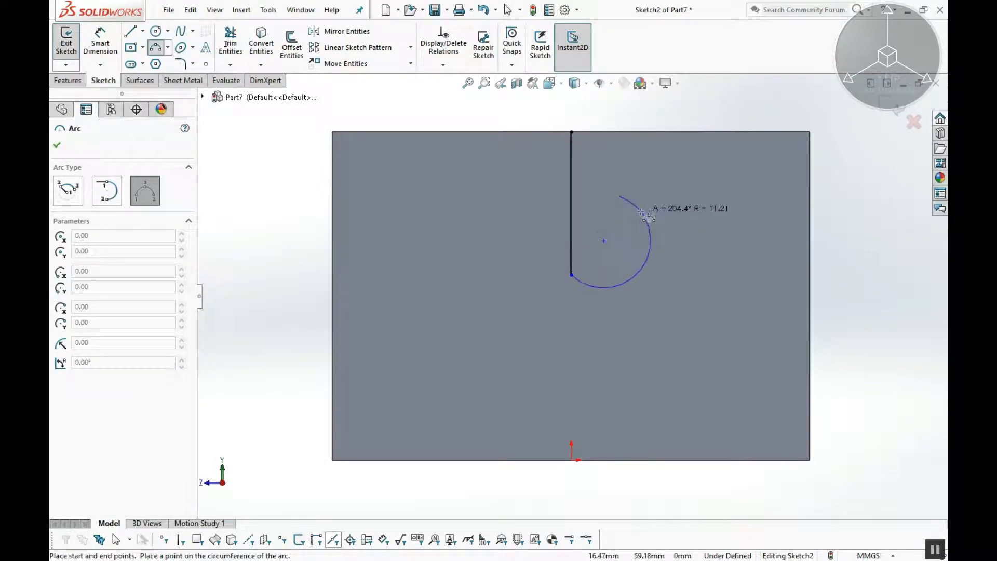
left_click(634, 210)
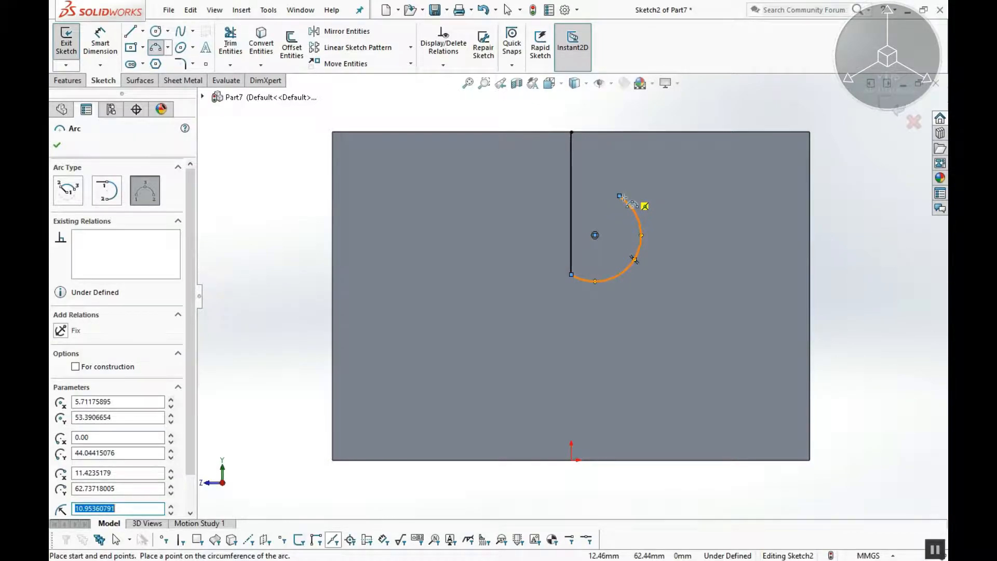
left_click(634, 259)
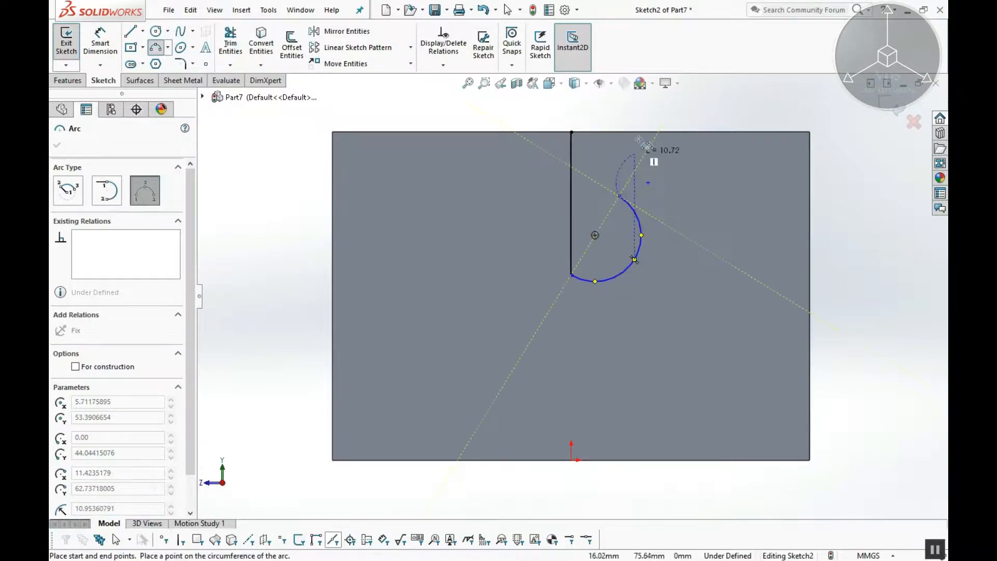
left_click(572, 132)
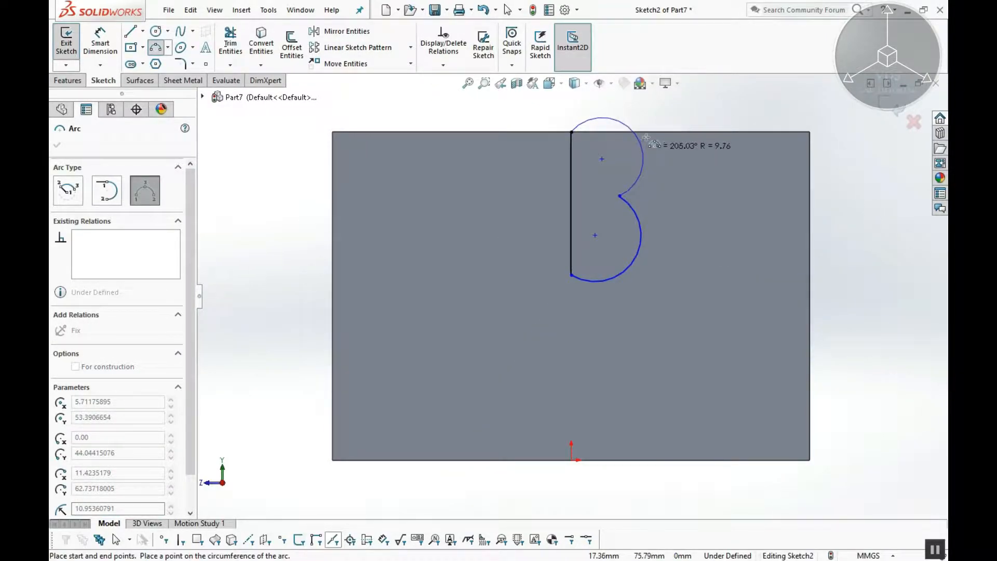
left_click(644, 130)
left_click(915, 121)
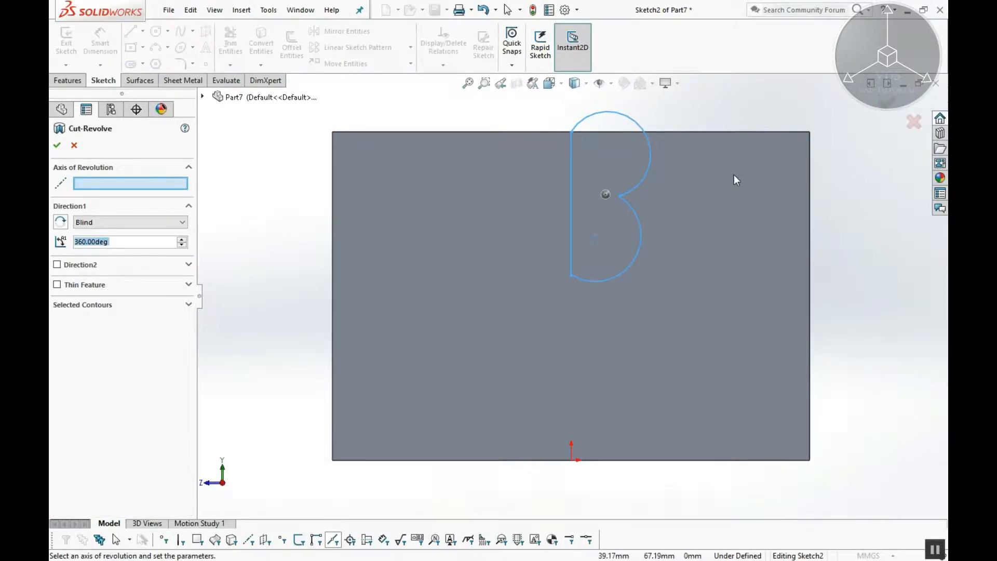
Use the profile's straight line as the axis of revolution and set the cut's Direction 1 angle to 180 degrees
middle_click_drag(714, 122, 654, 218)
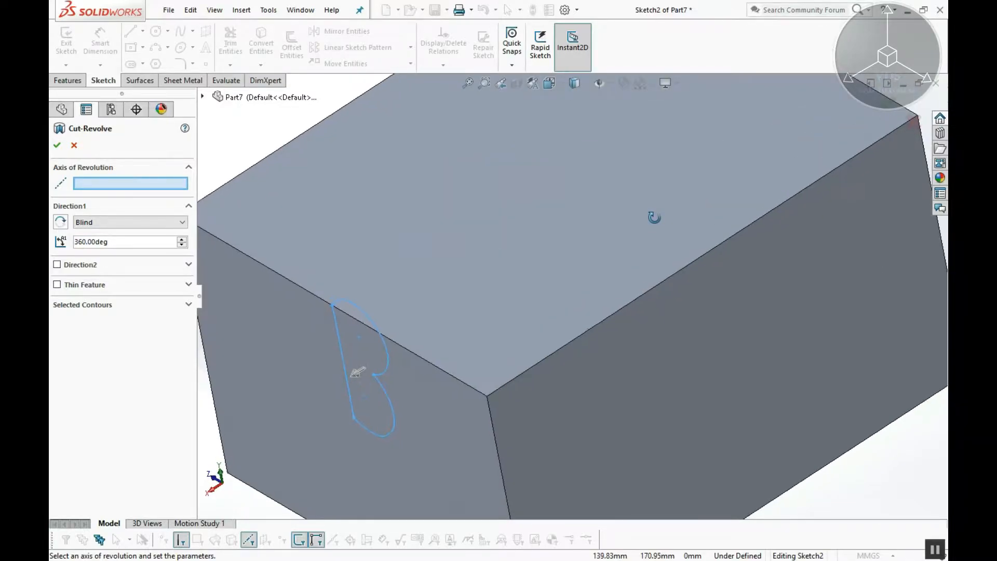
left_click(335, 327)
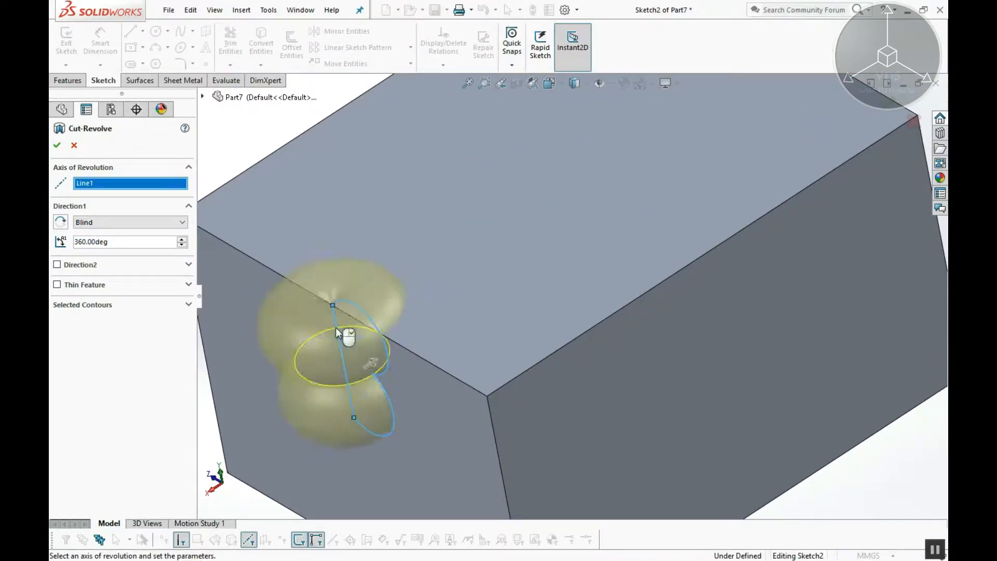
scroll(446, 347, "up", 3)
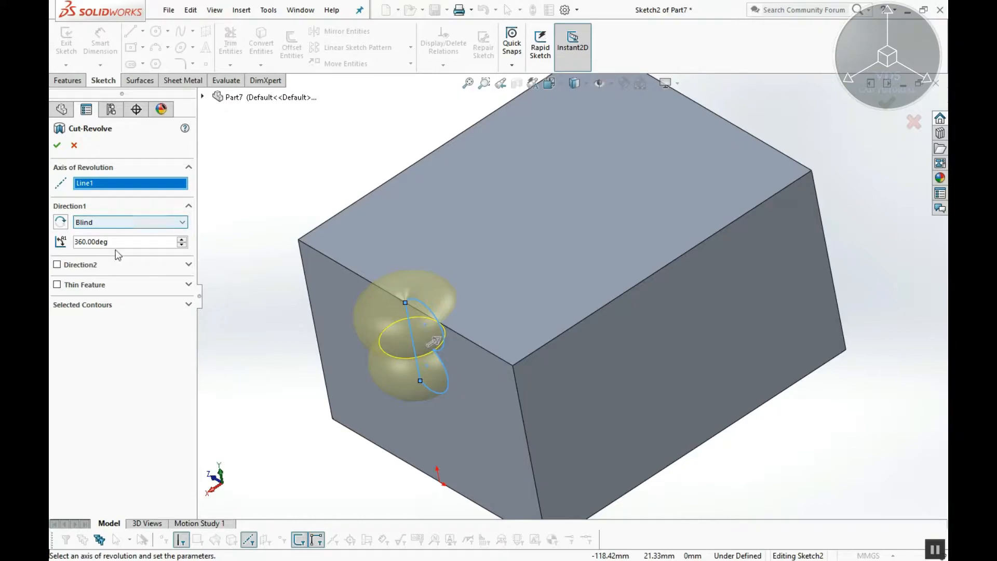
left_click_drag(134, 242, 50, 240)
type("180")
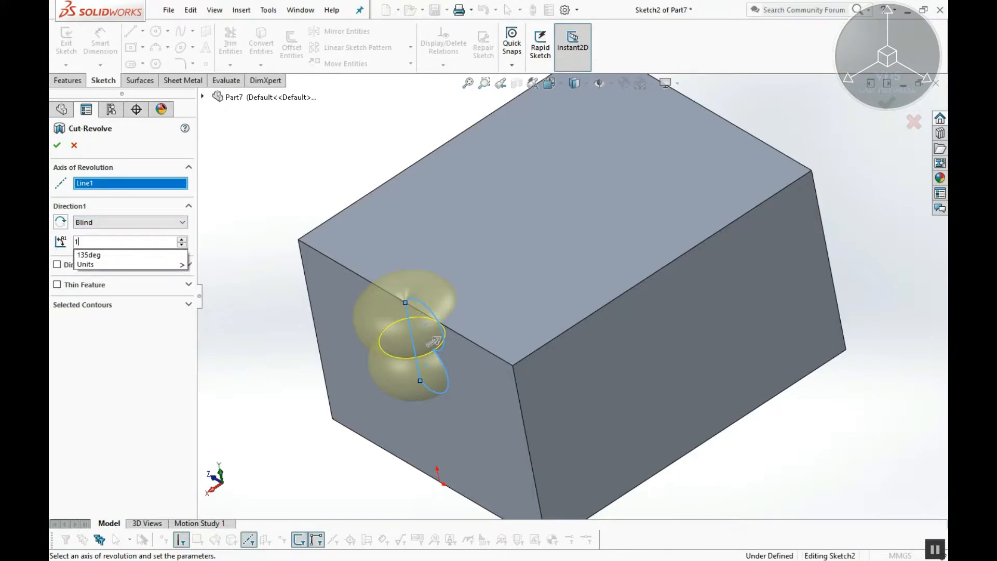
key("Return")
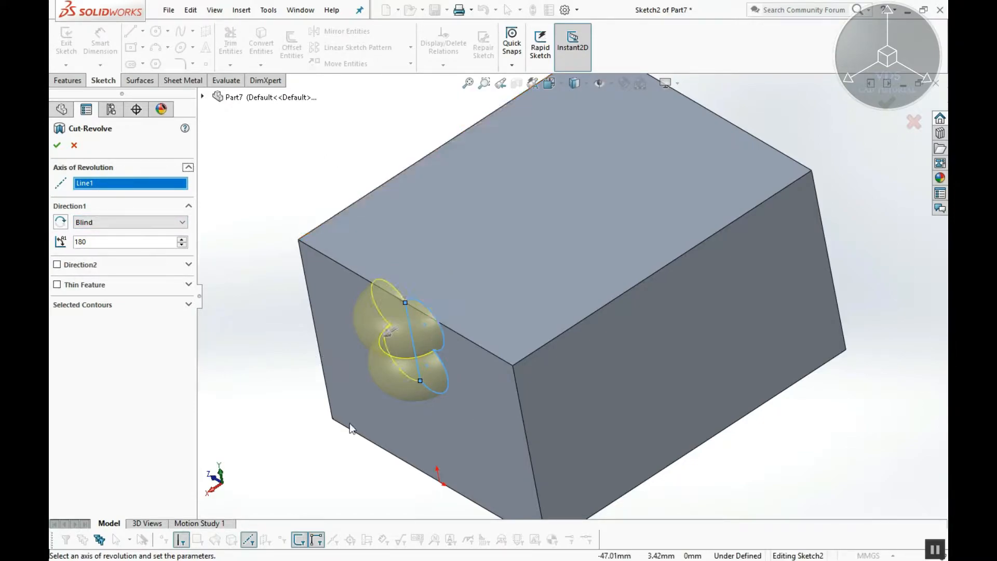
Reverse the revolve direction so it goes into the block and create the revolved cut
middle_click_drag(322, 401, 347, 394, "ctrl")
mouse_move(460, 322)
middle_mouse_down()
mouse_move(443, 327)
mouse_move(439, 352)
mouse_move(462, 314)
middle_mouse_up()
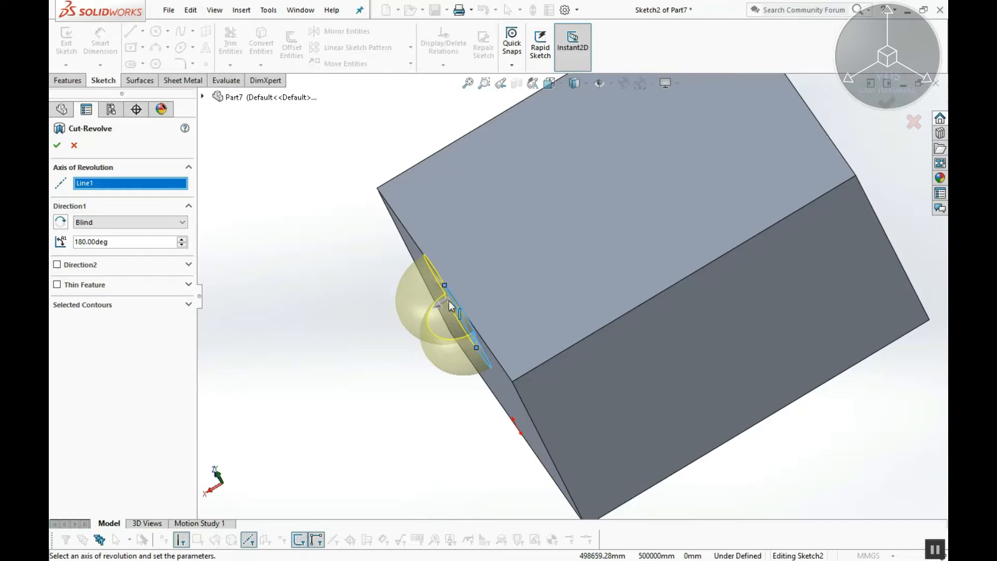
left_click(63, 222)
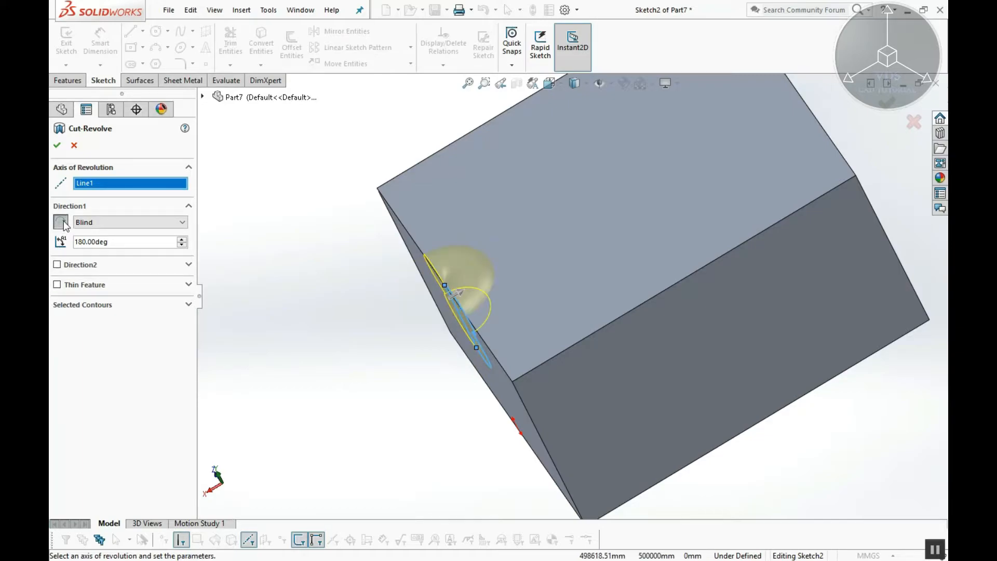
middle_click_drag(434, 374, 475, 307)
left_click(56, 145)
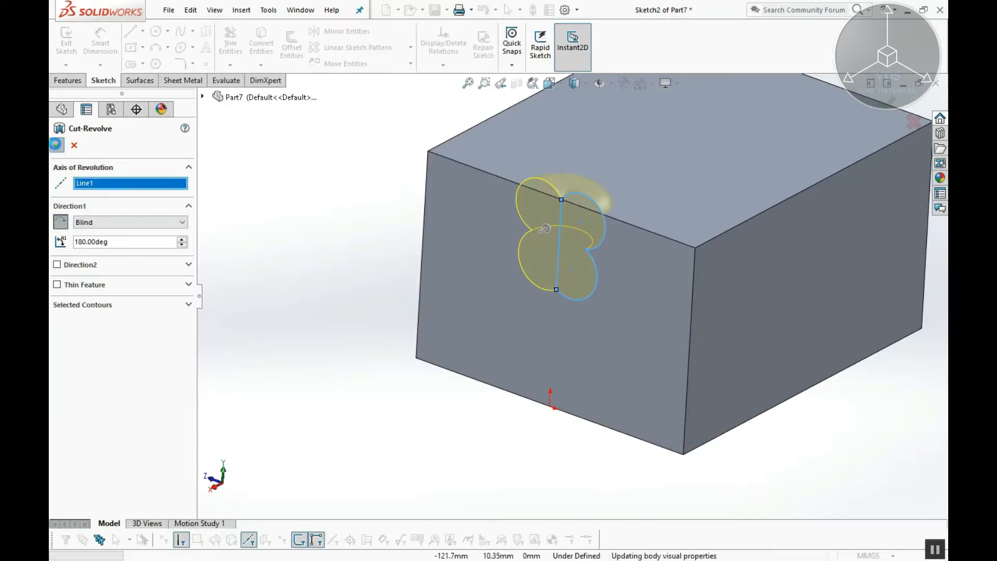
left_click(413, 405)
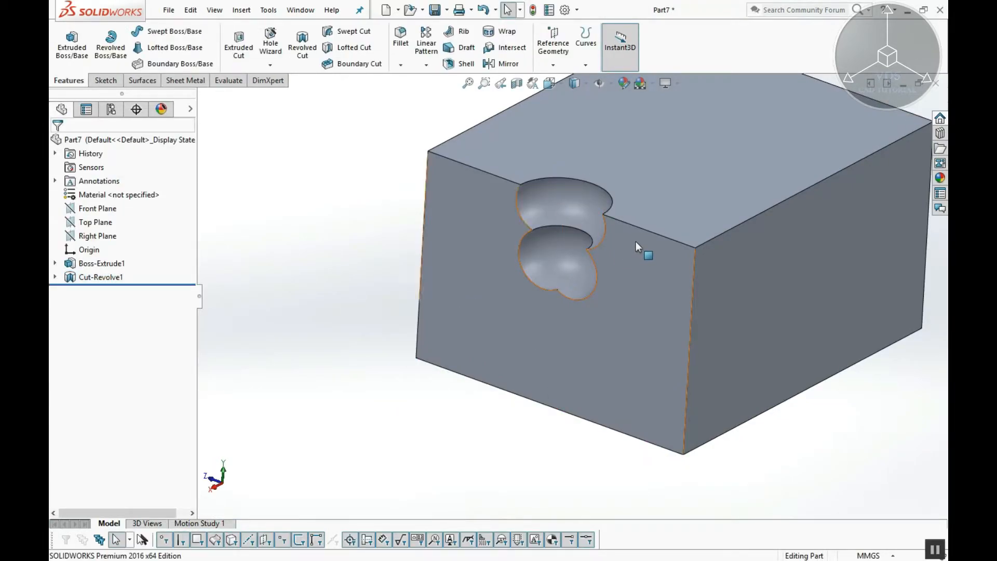
middle_click_drag(669, 234, 512, 226)
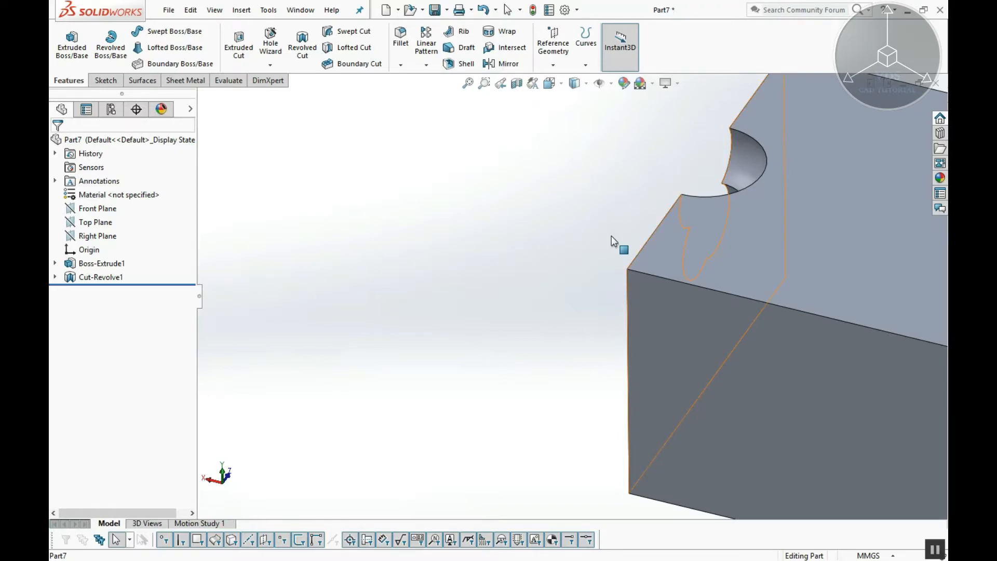
scroll(610, 234, "up", 1)
scroll(611, 238, "up", 3)
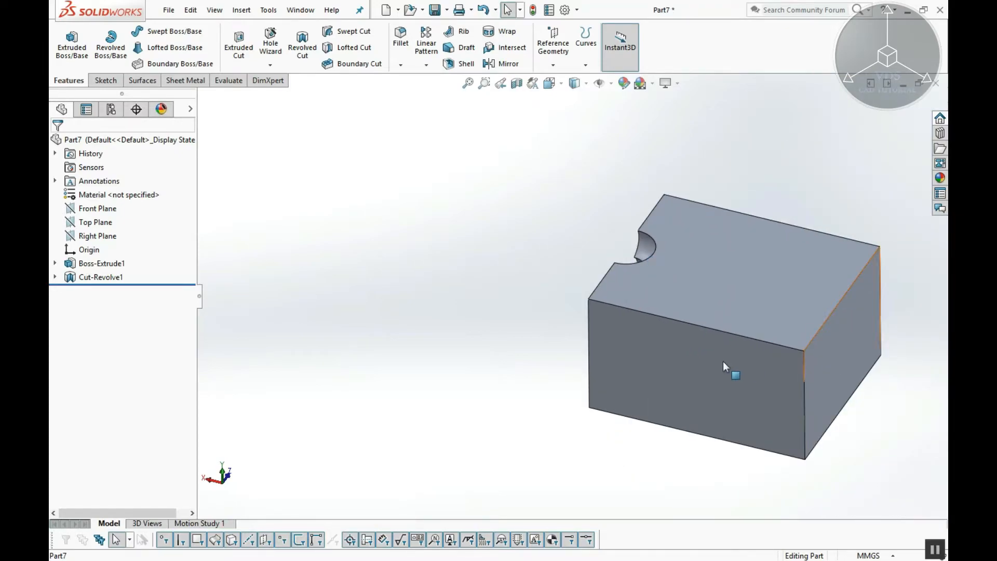
scroll(762, 366, "down", 1)
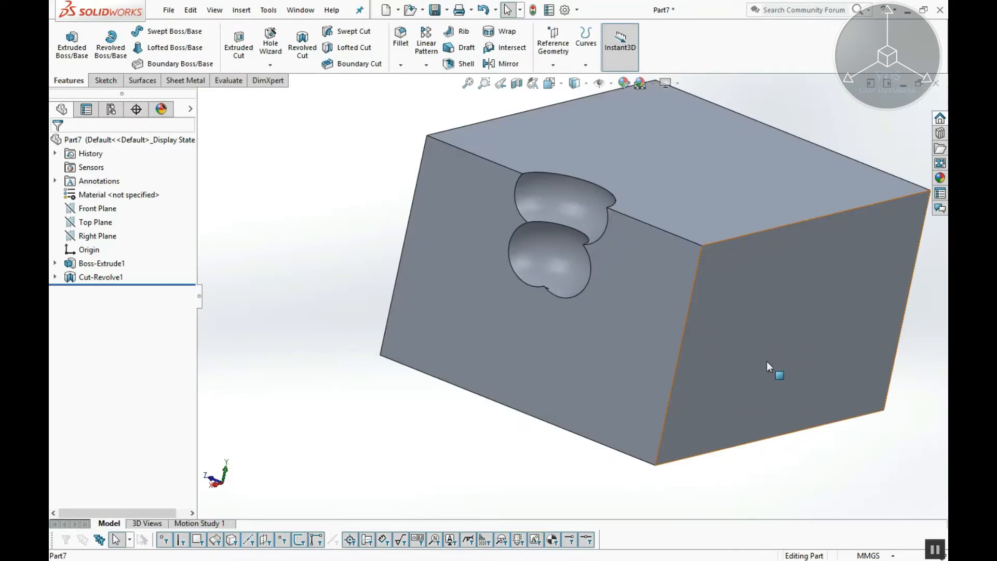